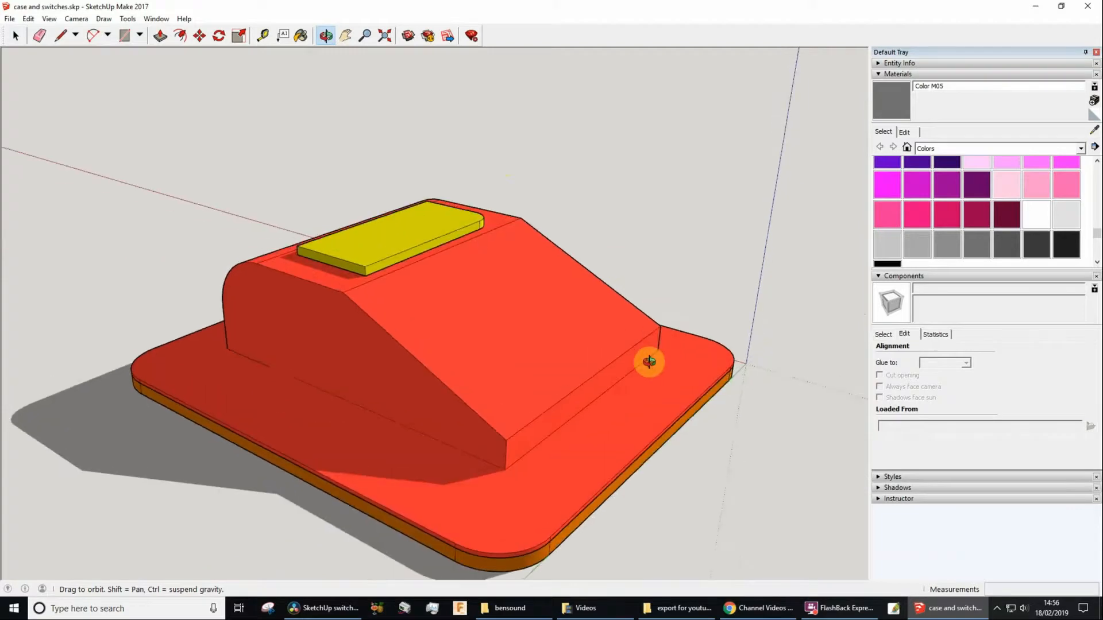
- Draw a 21 × 15 mm rectangle on the top face of the yellow plate, near its square end
key("space")
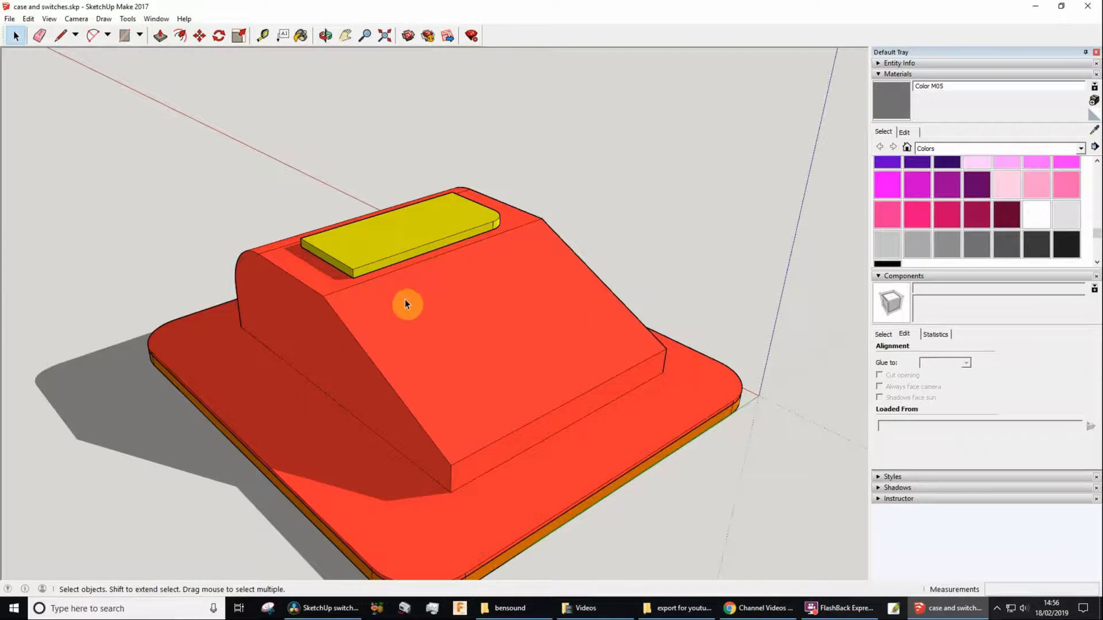
scroll(382, 283, "up", 5)
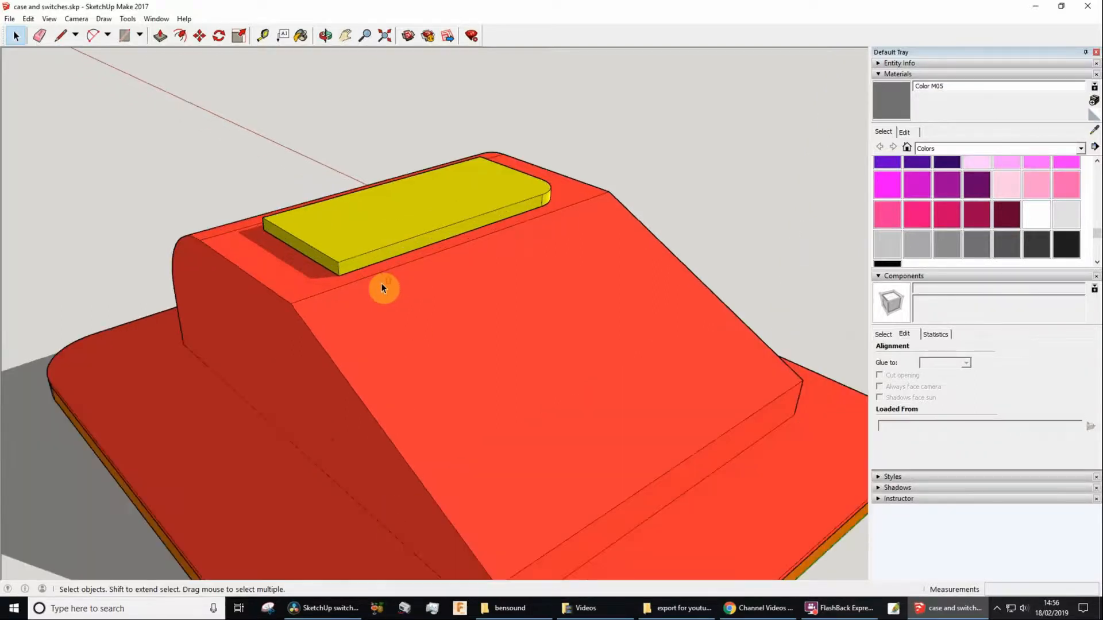
middle_click_drag(374, 207, 467, 310)
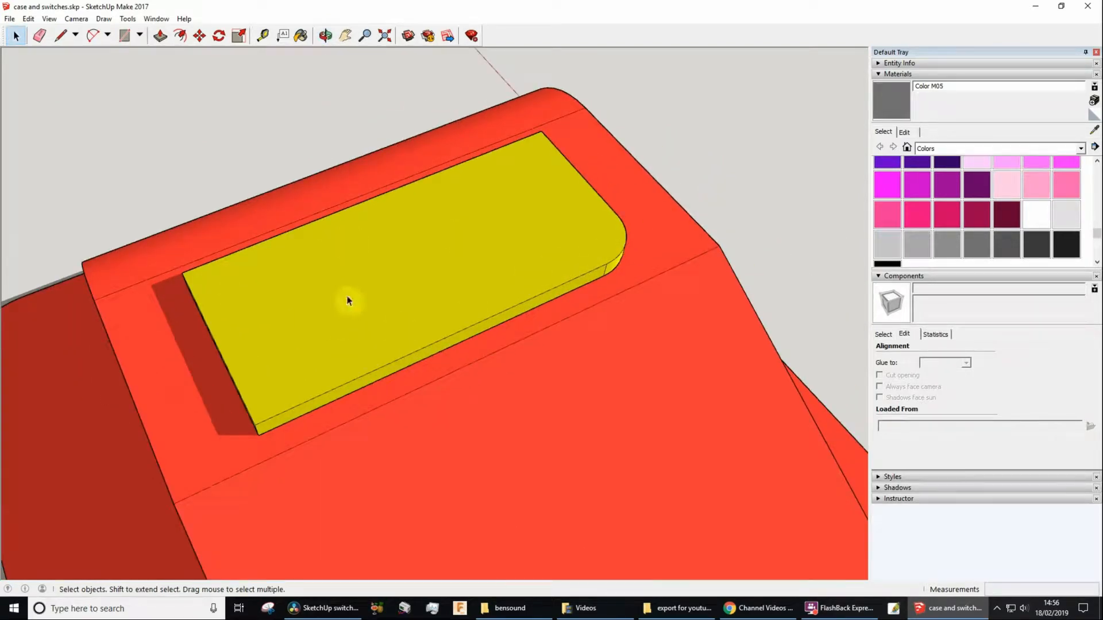
middle_click_drag(330, 310, 276, 251)
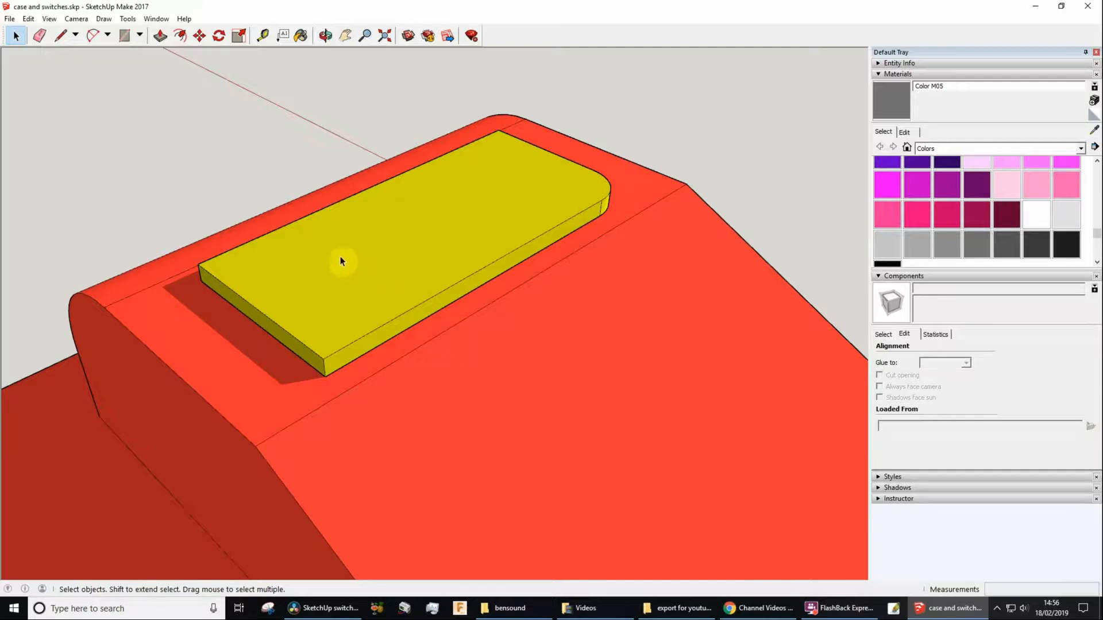
left_click(353, 247)
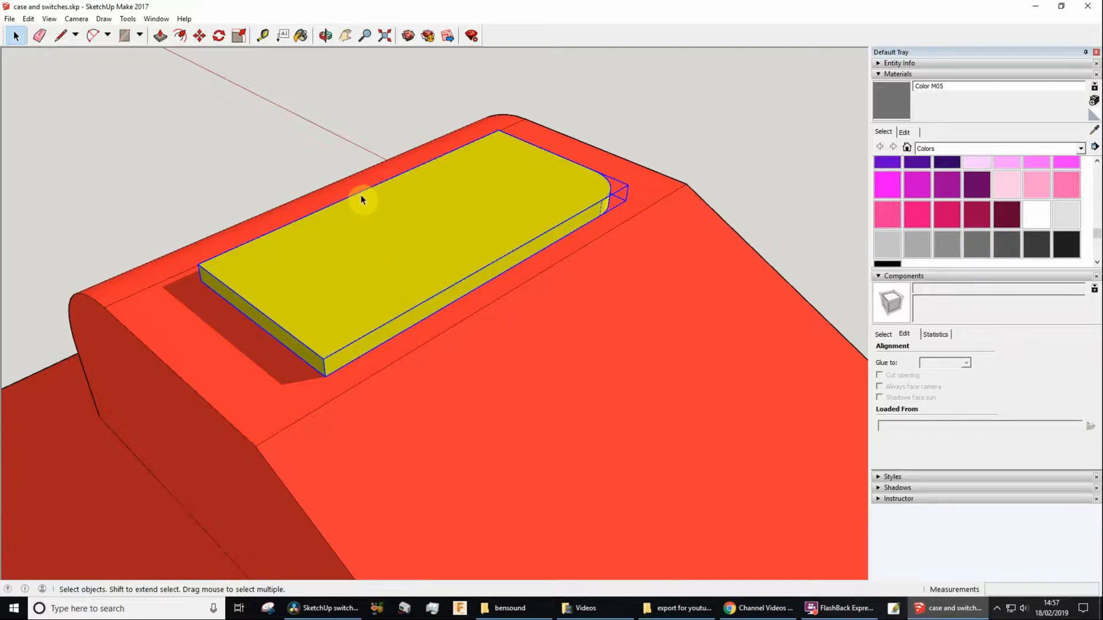
key("r")
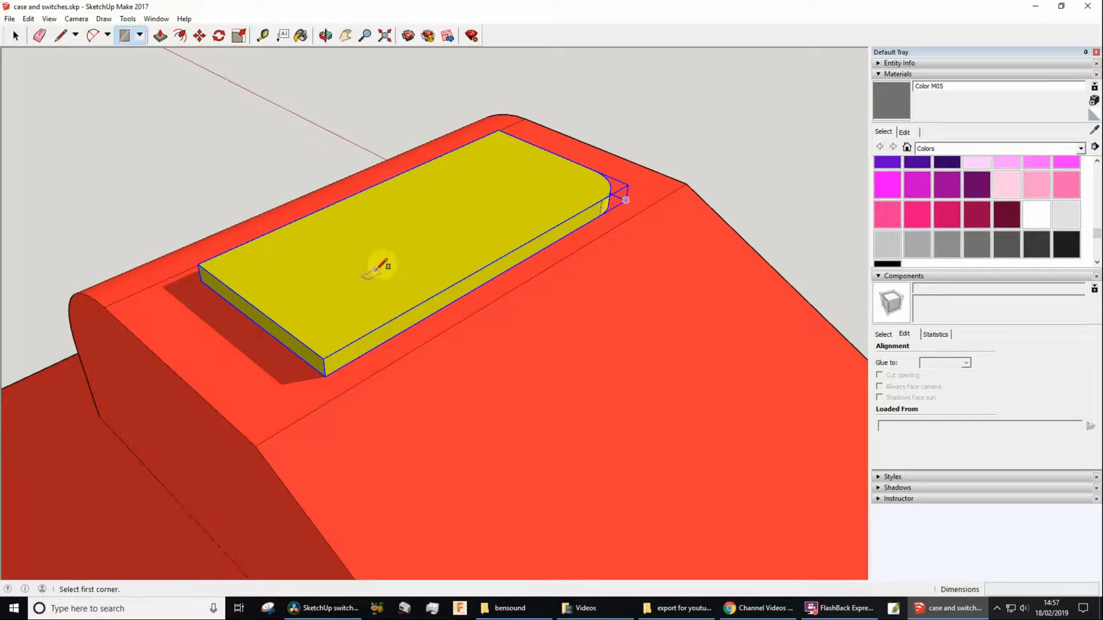
left_click(355, 304)
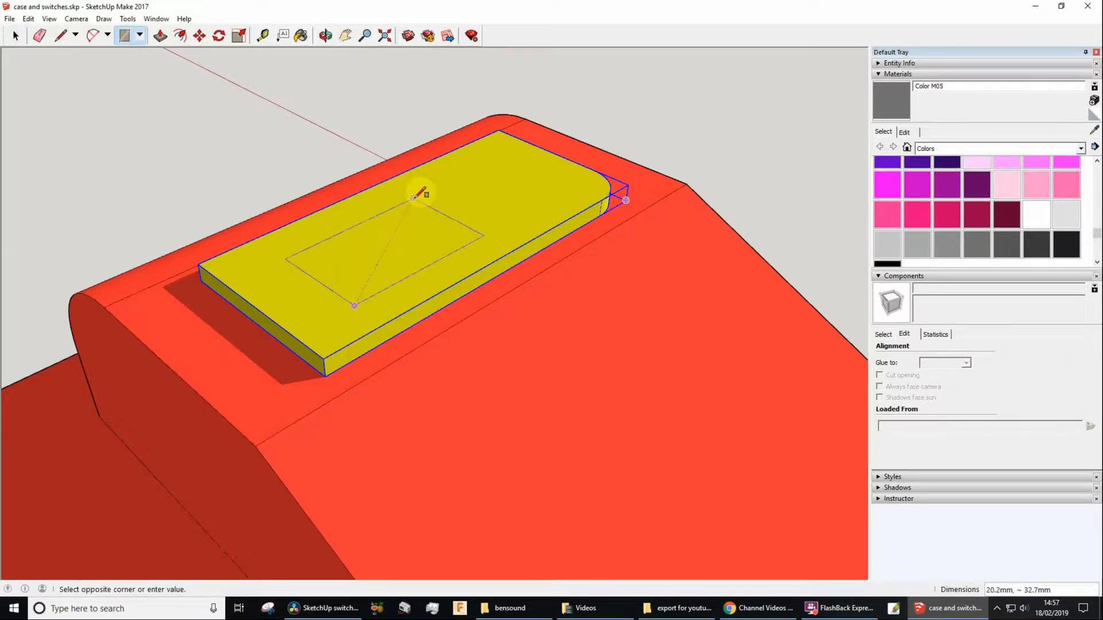
left_click(413, 194)
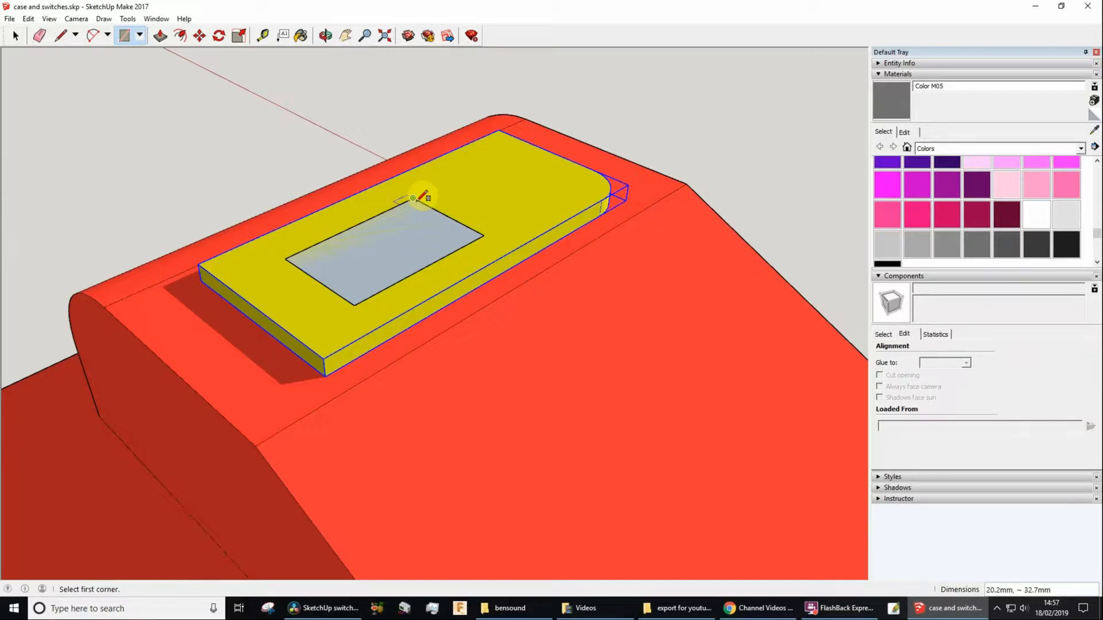
type("21,15")
key("Escape")
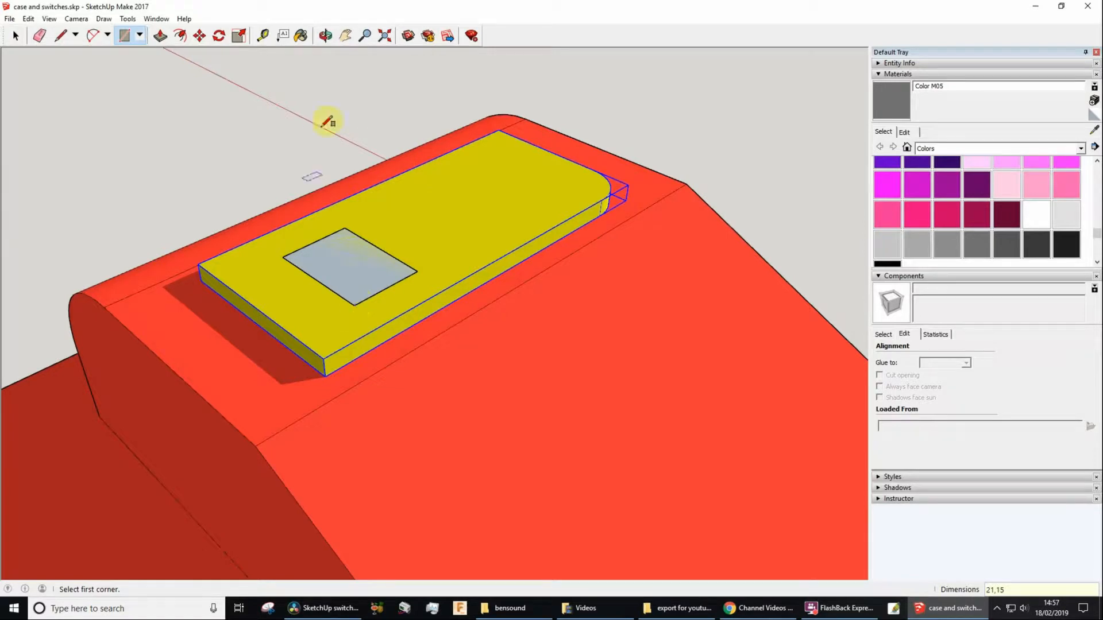
- Pull the rectangle on the yellow plate up by 2 mm to form the switch base
key("p")
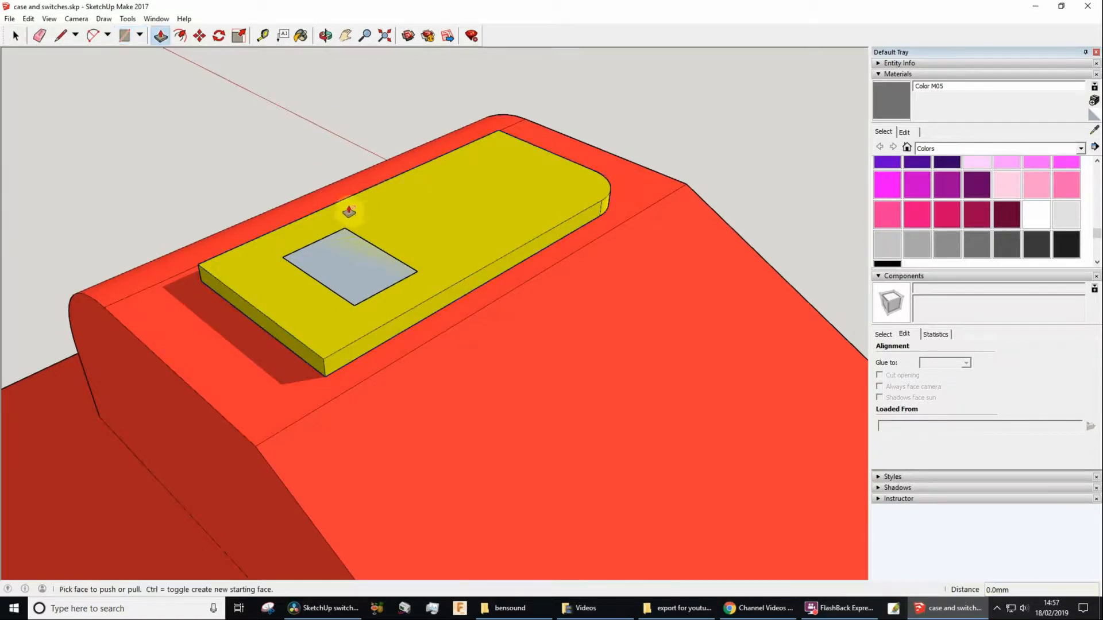
left_click(344, 252)
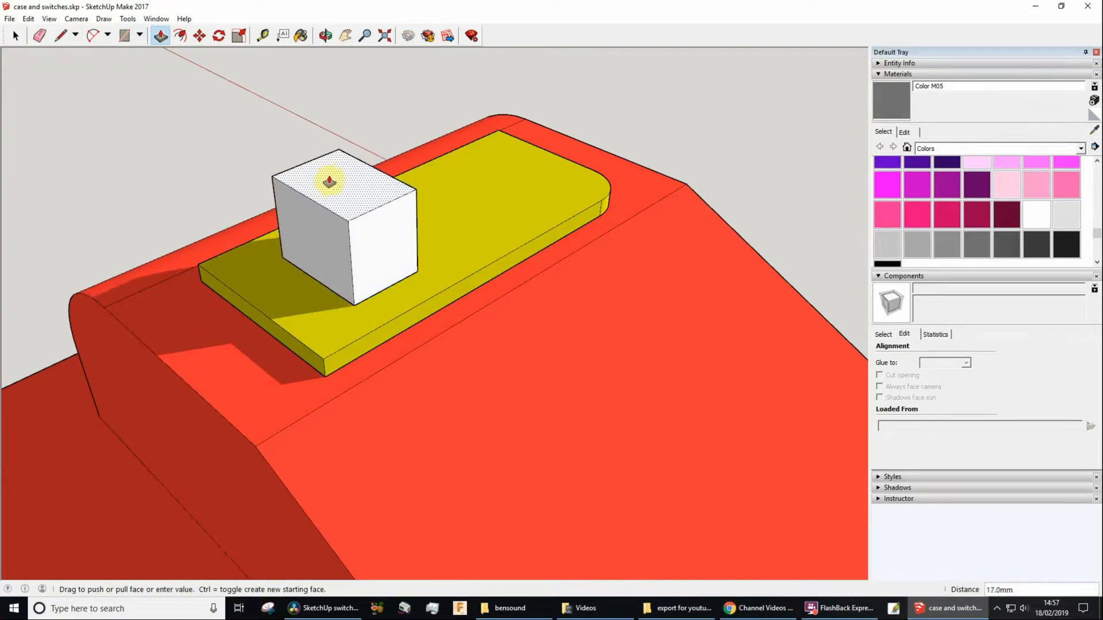
left_click(331, 177)
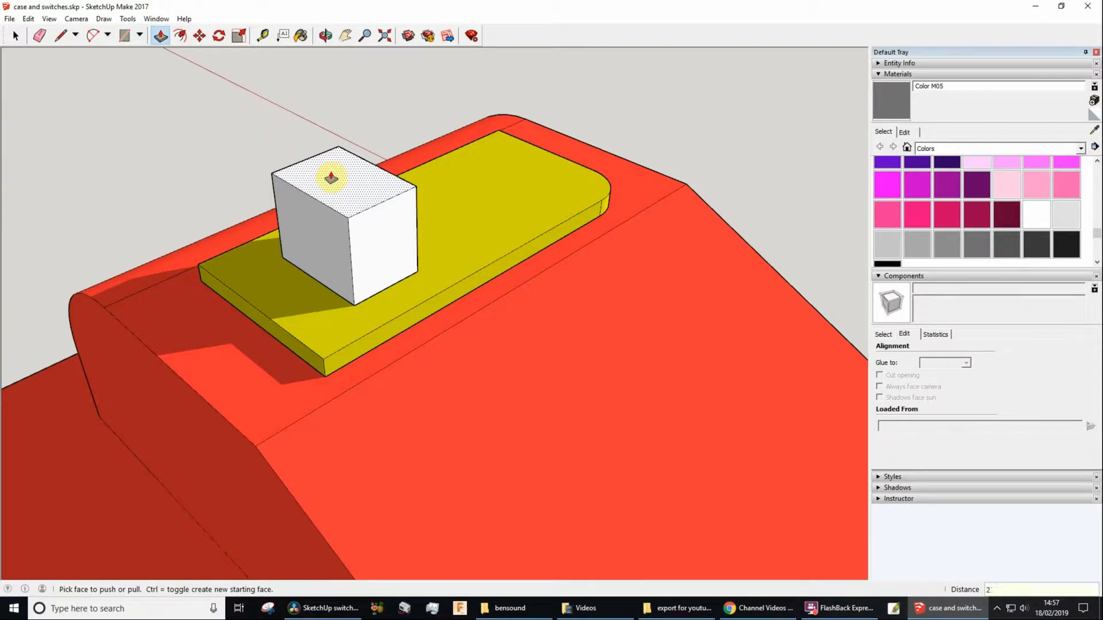
type("2")
key("Return")
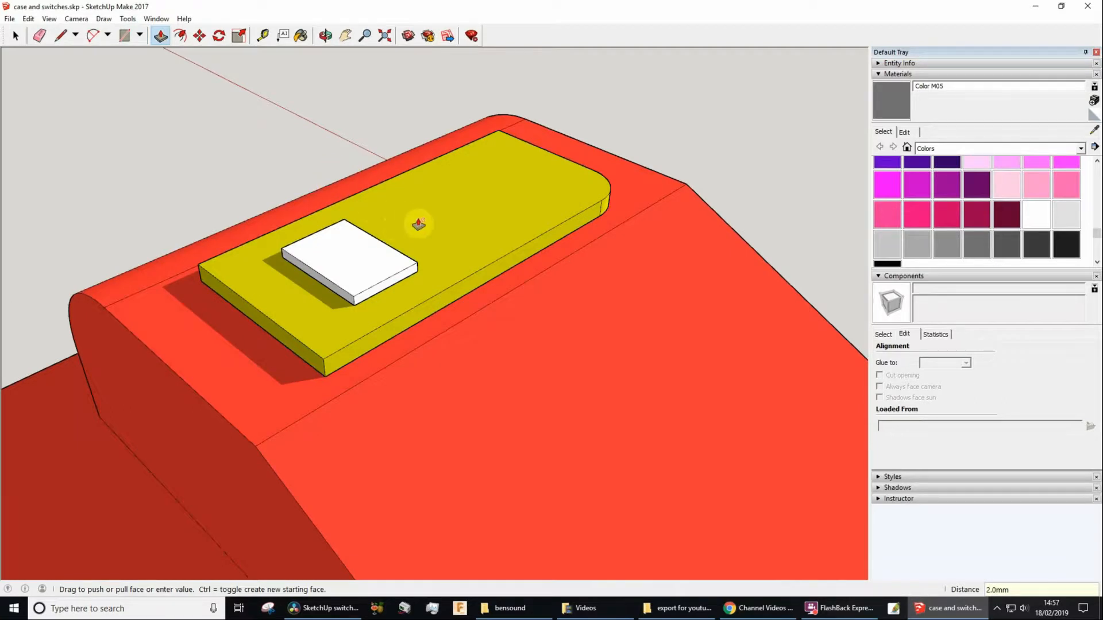
- Offset the top face outline of the switch base inward by 2.5 mm
scroll(419, 222, "up", 3)
scroll(418, 222, "up", 2)
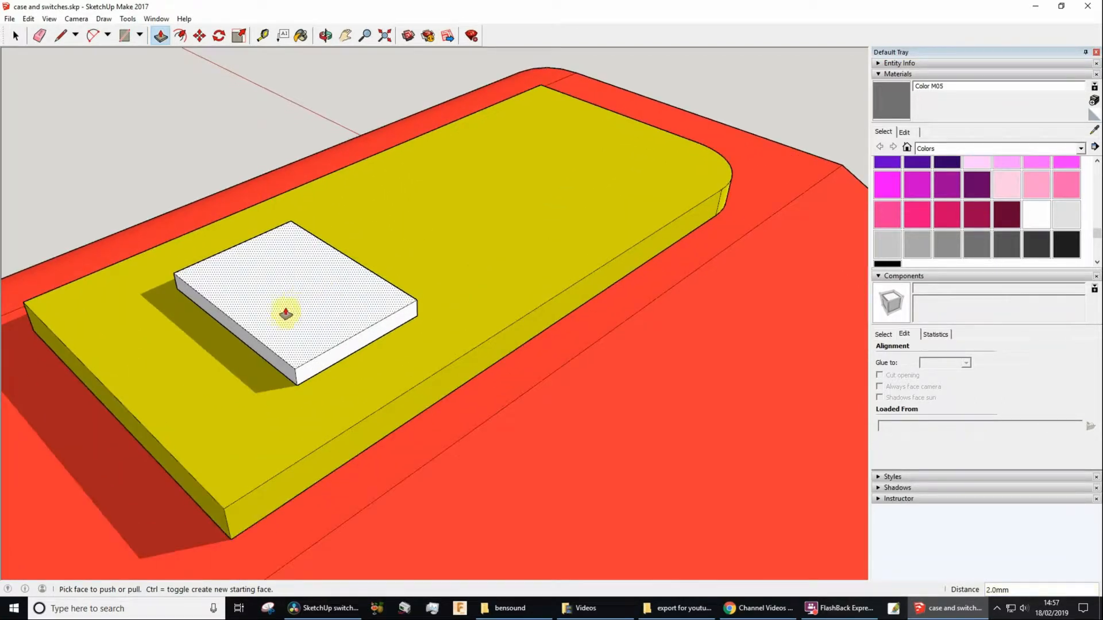
middle_click_drag(286, 315, 418, 283)
scroll(419, 284, "up", 3)
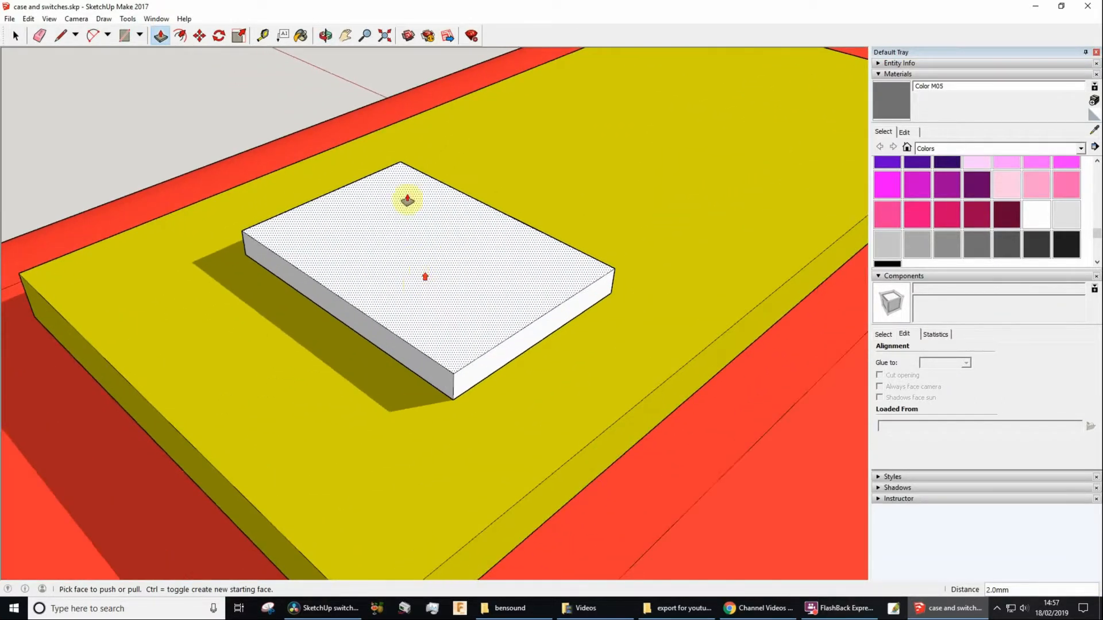
key("space")
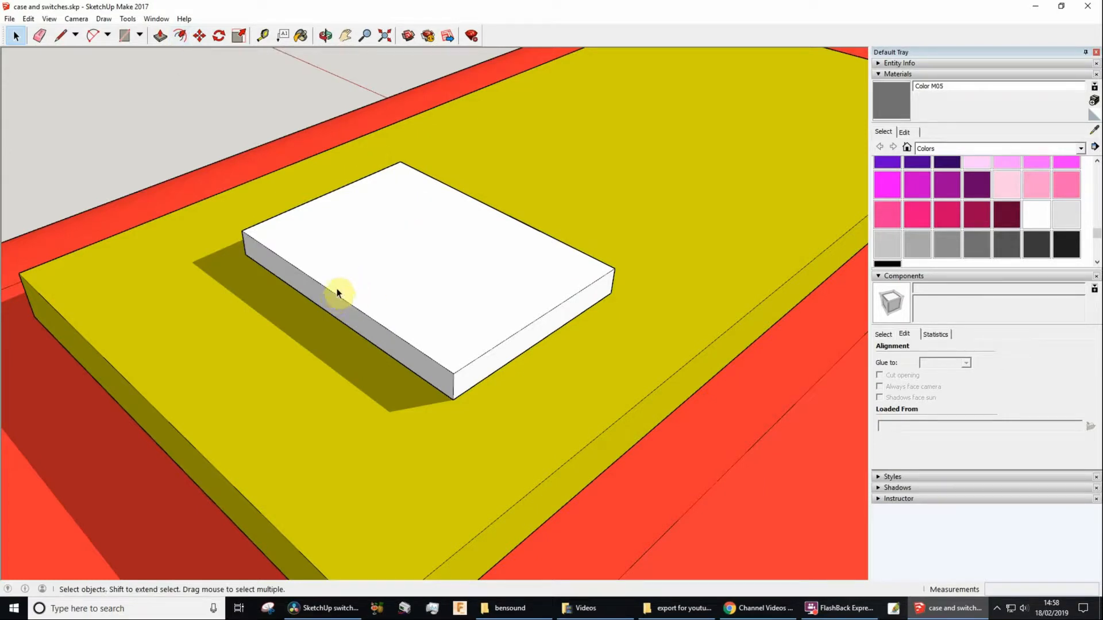
left_click(370, 249)
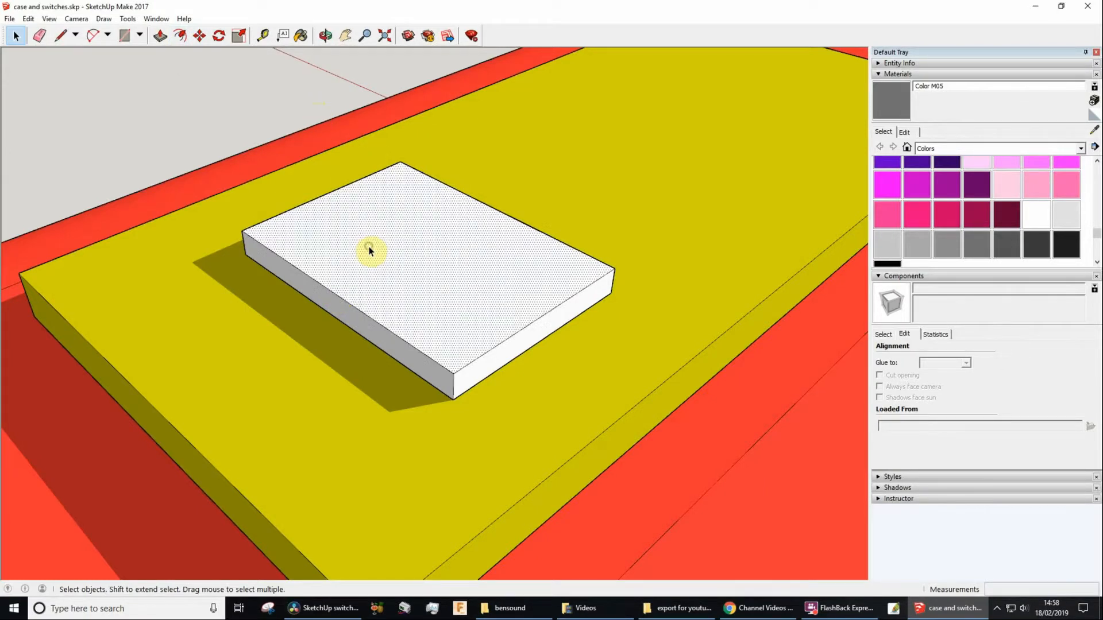
left_click(179, 35)
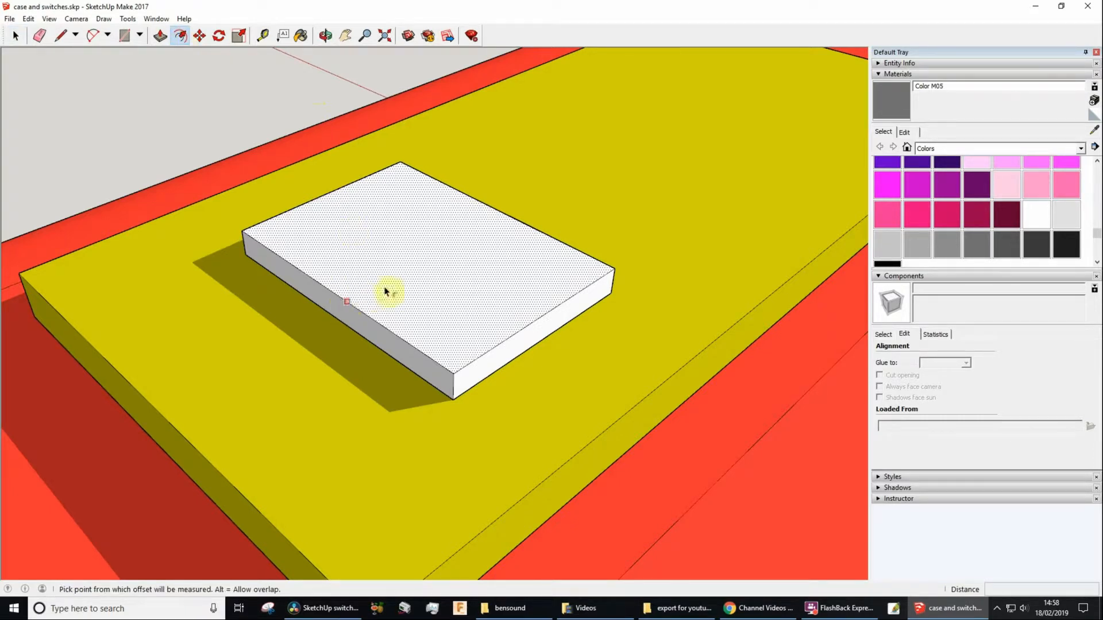
left_click(300, 204)
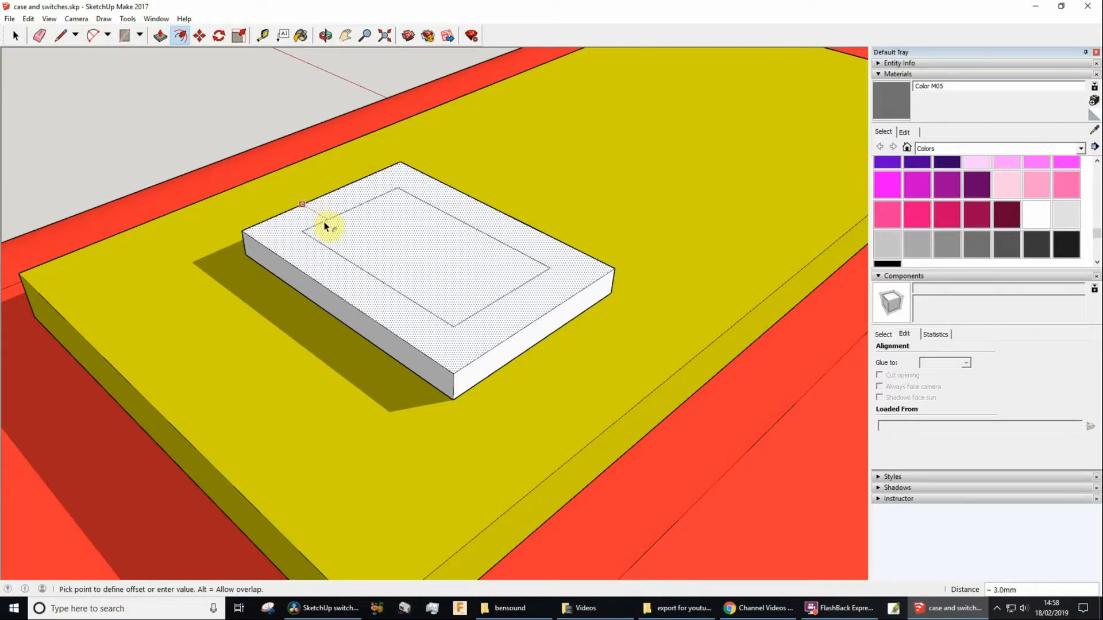
left_click(324, 225)
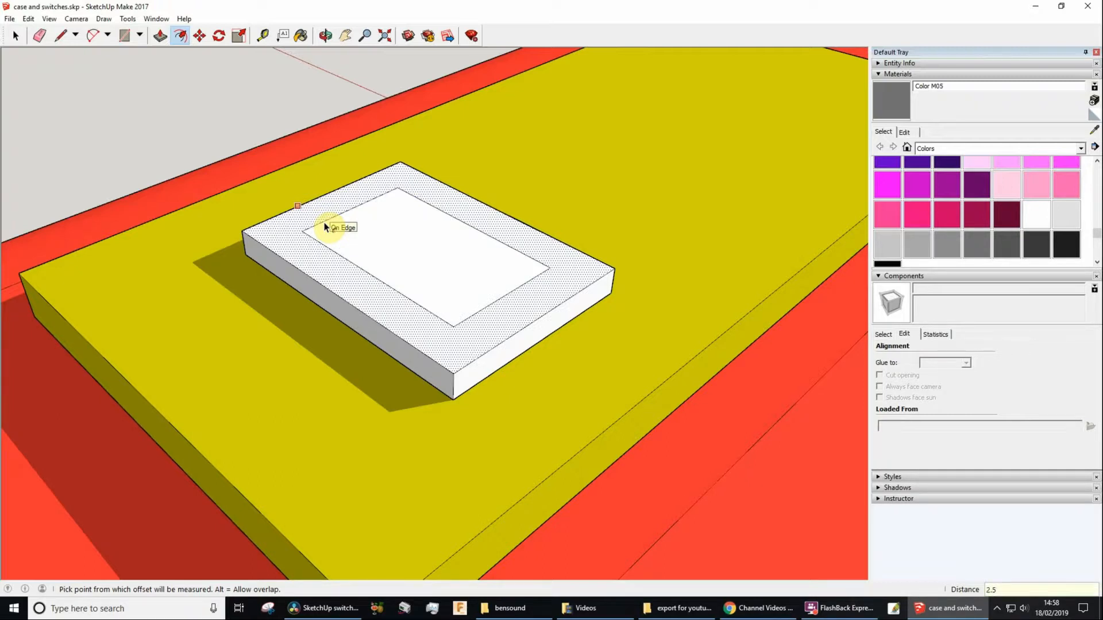
key("Return")
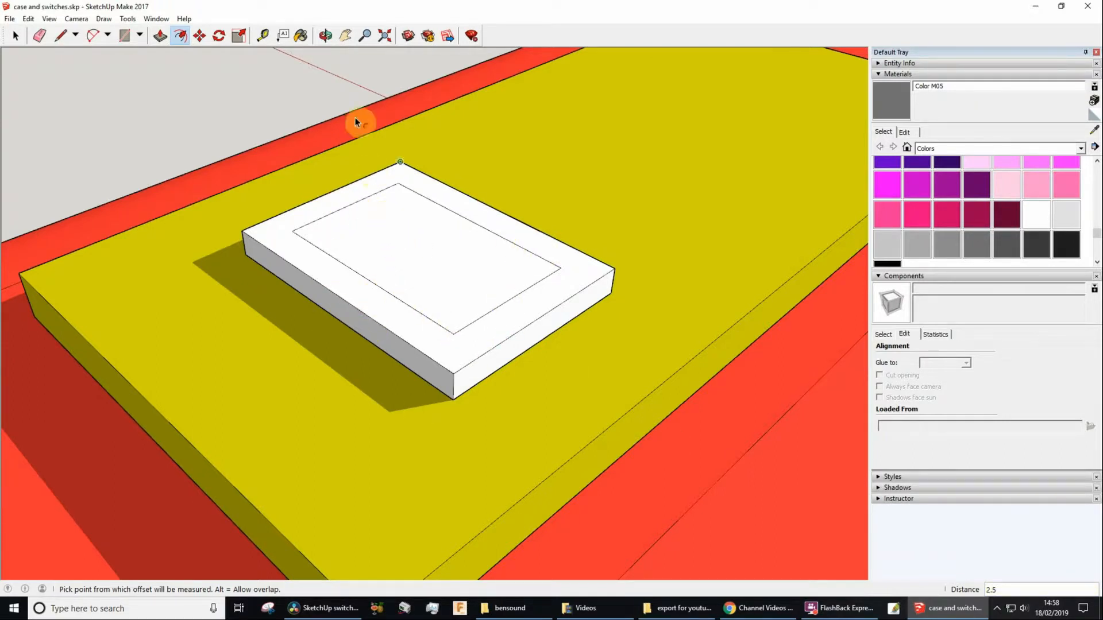
- Pull the inner rectangle on the switch base up by 3 mm to form a raised block
key("space")
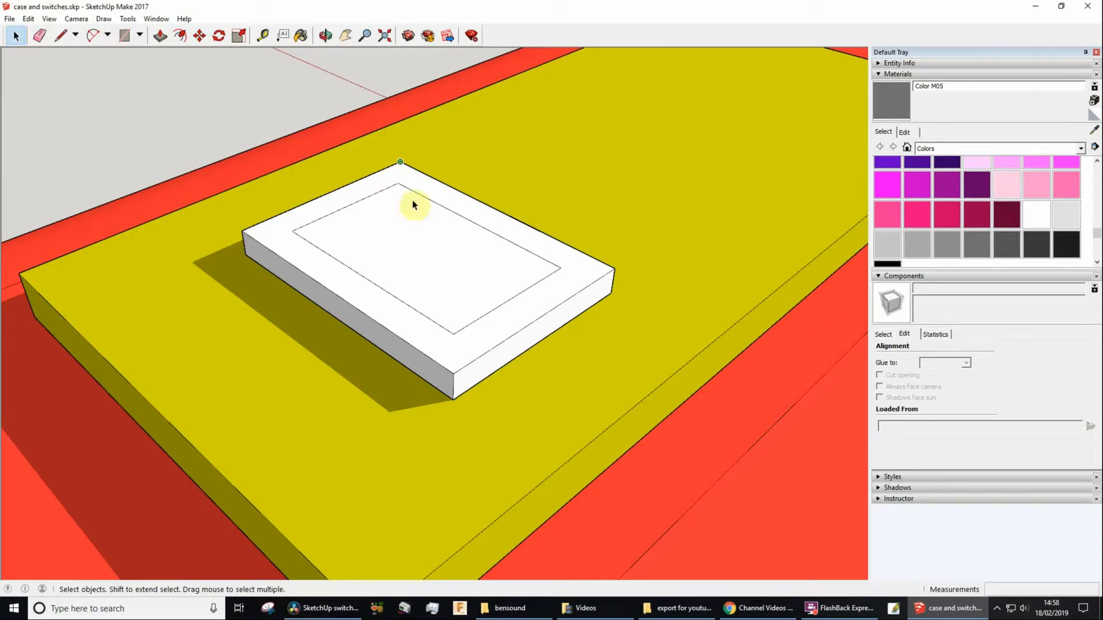
key("p")
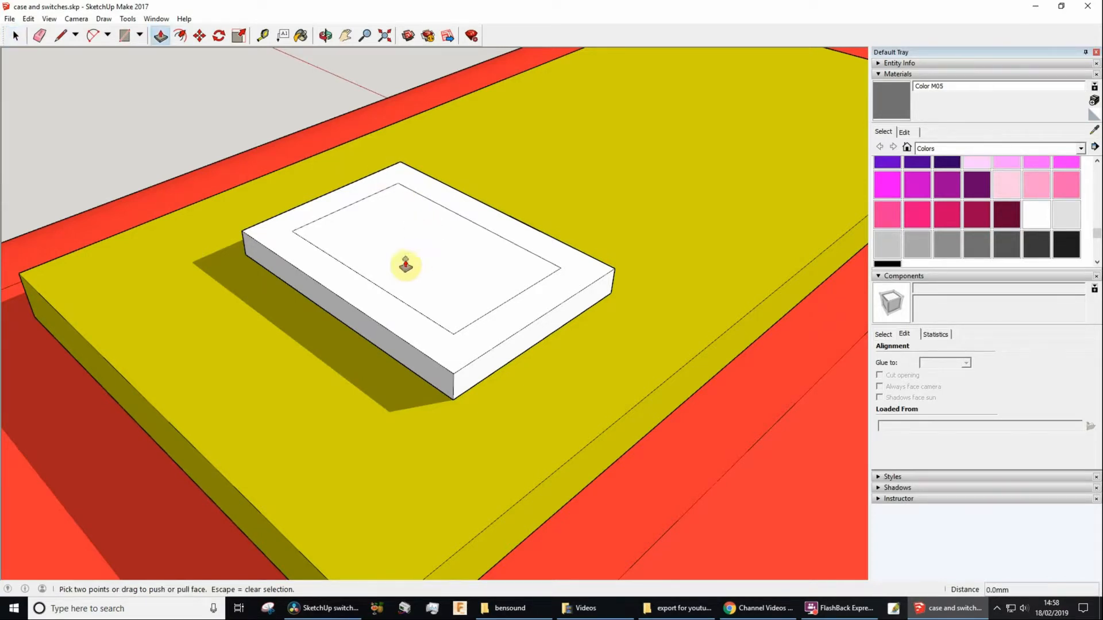
left_click(395, 236)
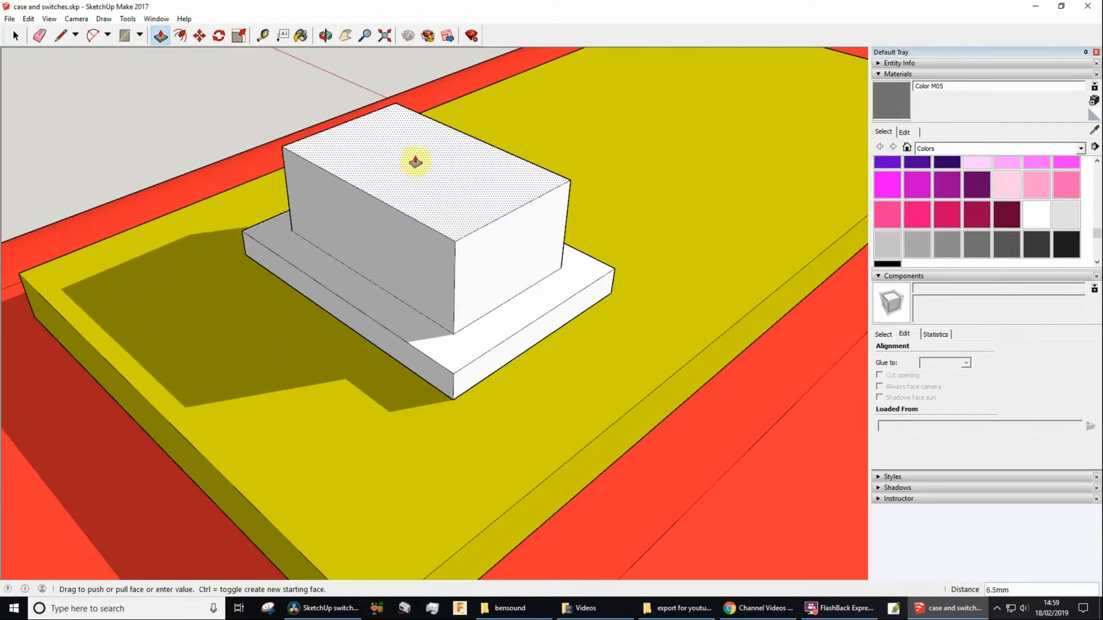
left_click(440, 188)
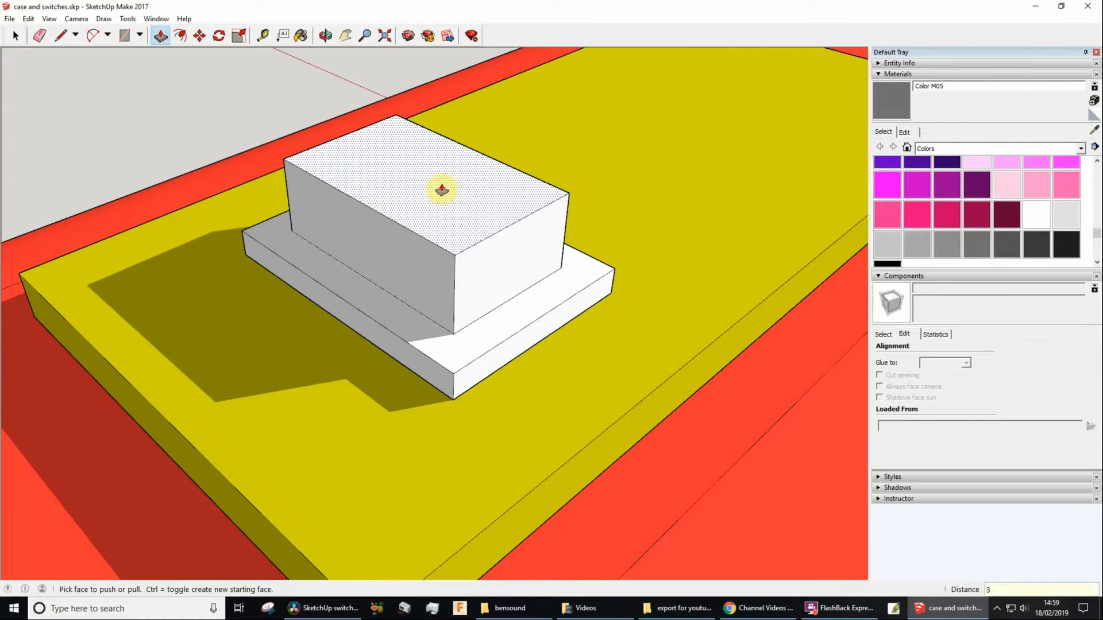
type("3")
key("Return")
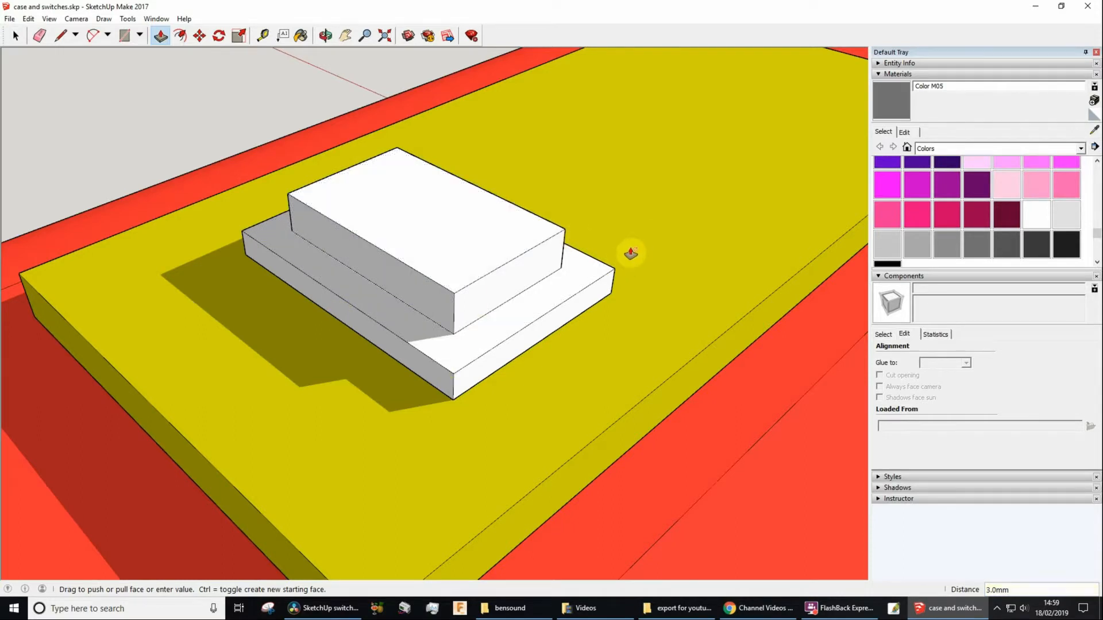
key("space")
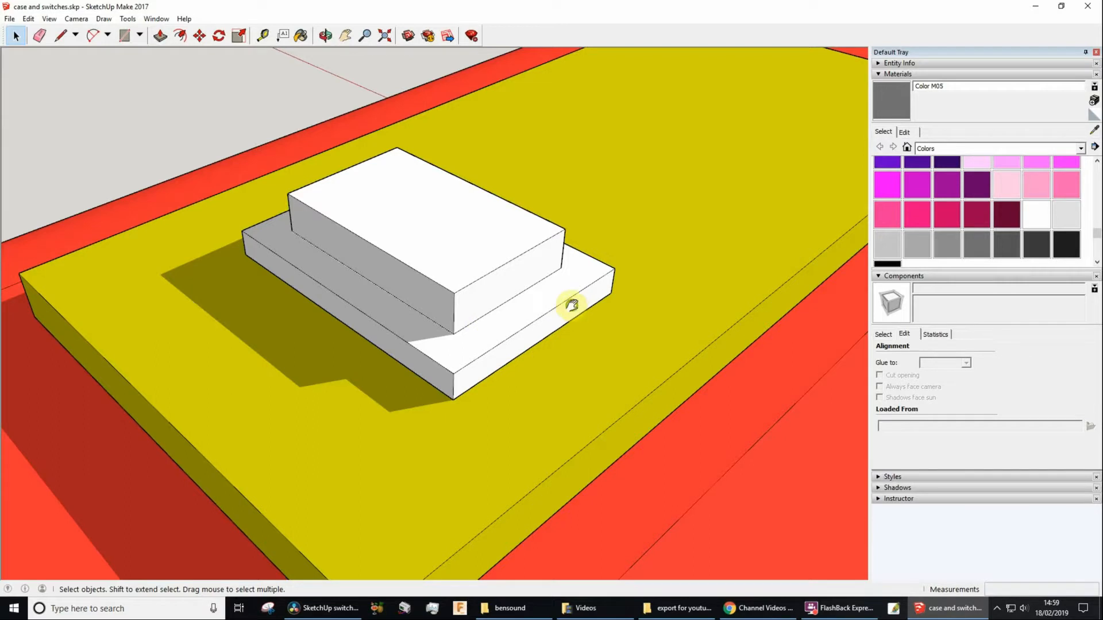
- Paint the top border and side faces of the switch base with the grey Color M05 material
middle_click_drag(571, 304, 522, 300)
scroll(530, 305, "down", 4)
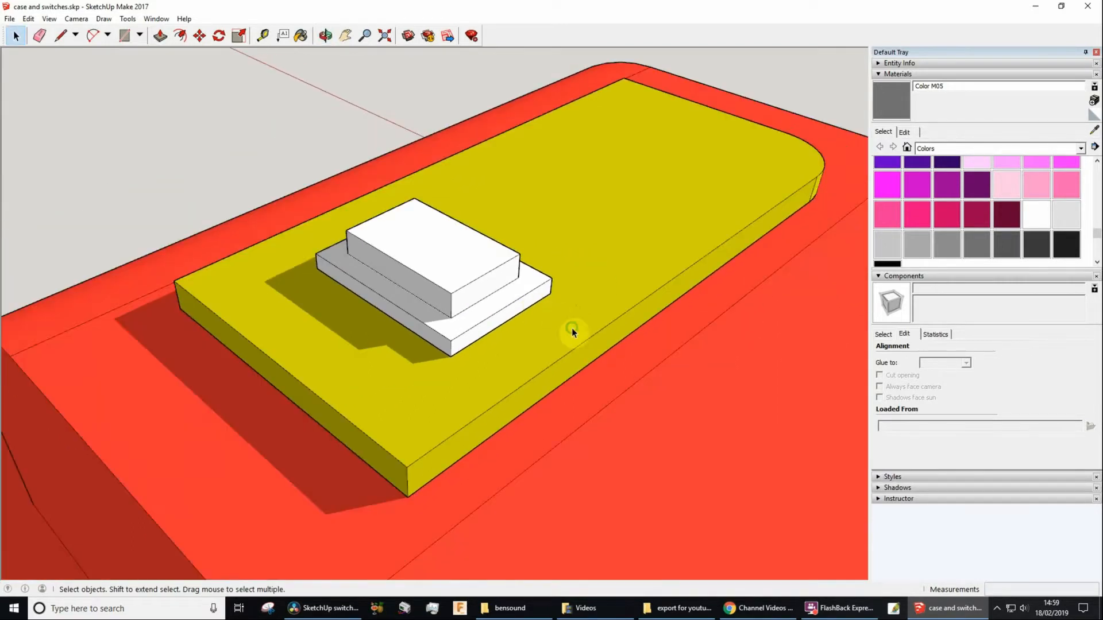
middle_click_drag(571, 328, 81, 315)
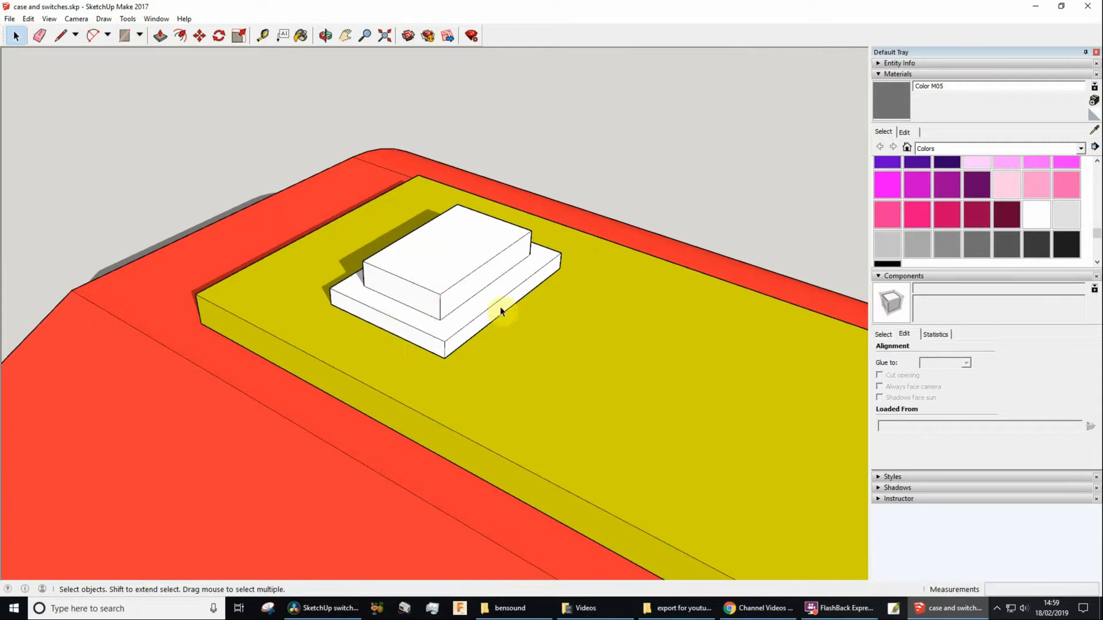
left_click(983, 244)
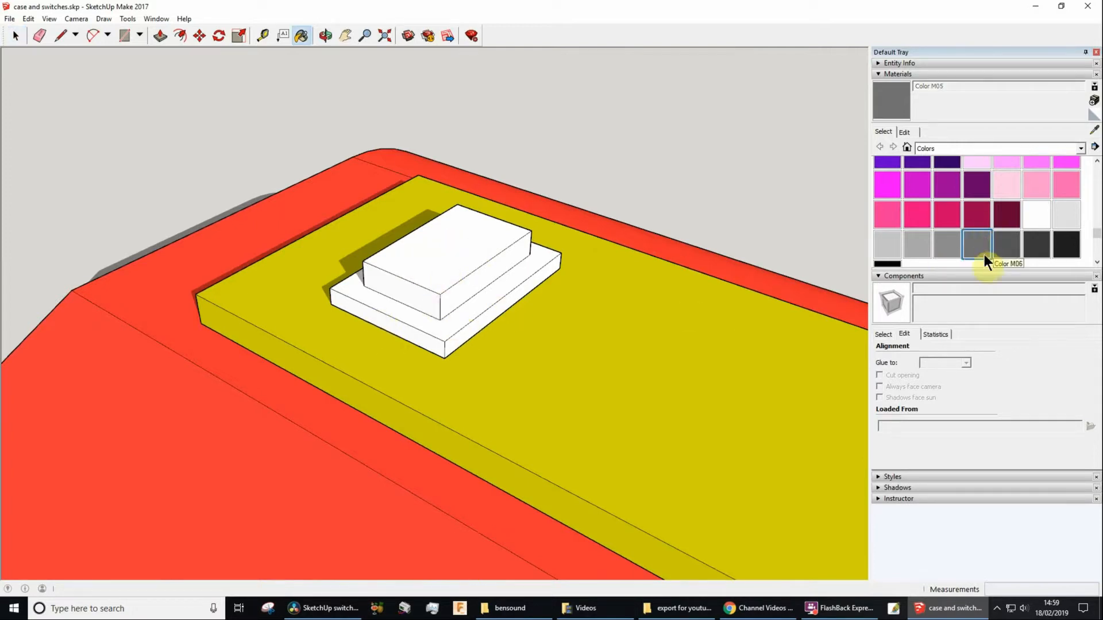
left_click(480, 324)
left_click(480, 324)
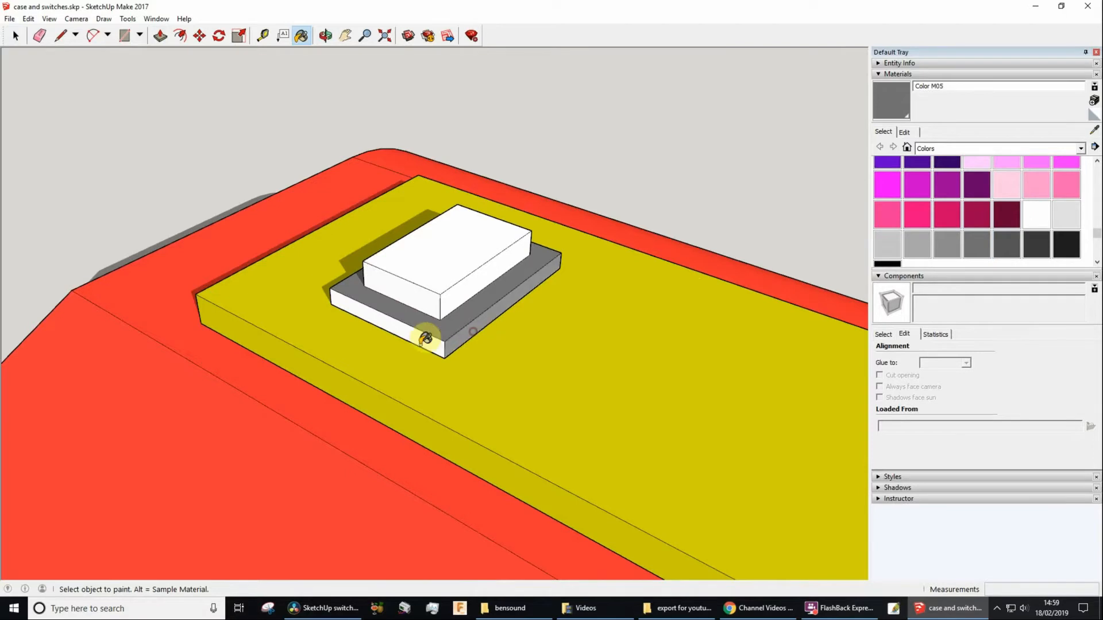
left_click(425, 336)
mouse_move(610, 296)
middle_mouse_down()
mouse_move(223, 328)
mouse_move(591, 345)
mouse_move(521, 365)
middle_mouse_up()
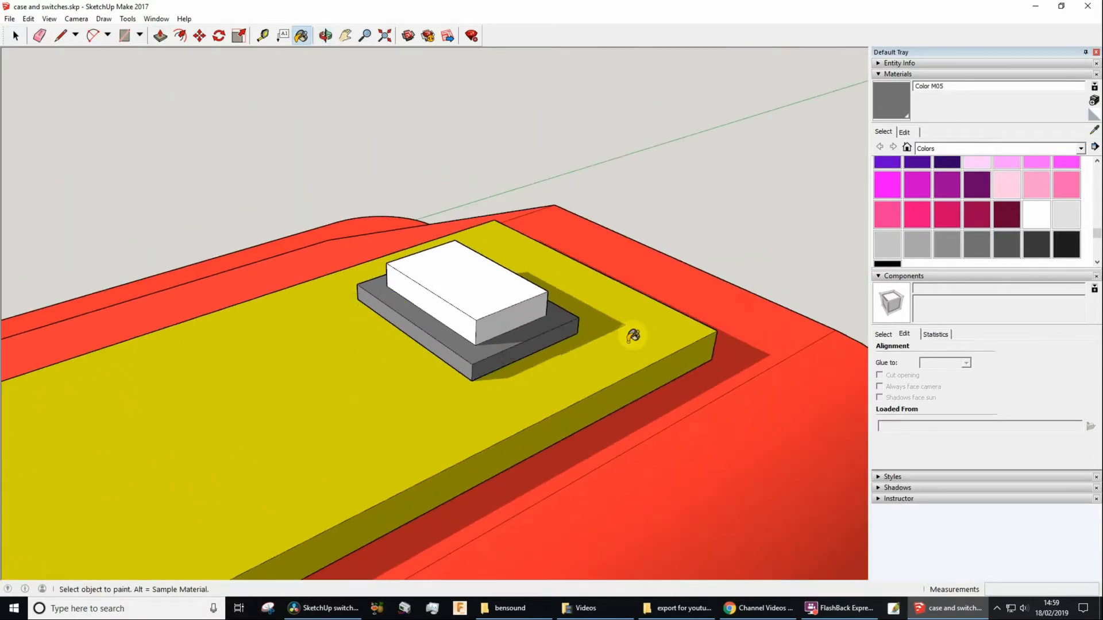
middle_click_drag(635, 330, 308, 352)
mouse_move(565, 364)
middle_mouse_down()
mouse_move(434, 321)
mouse_move(492, 352)
middle_mouse_up()
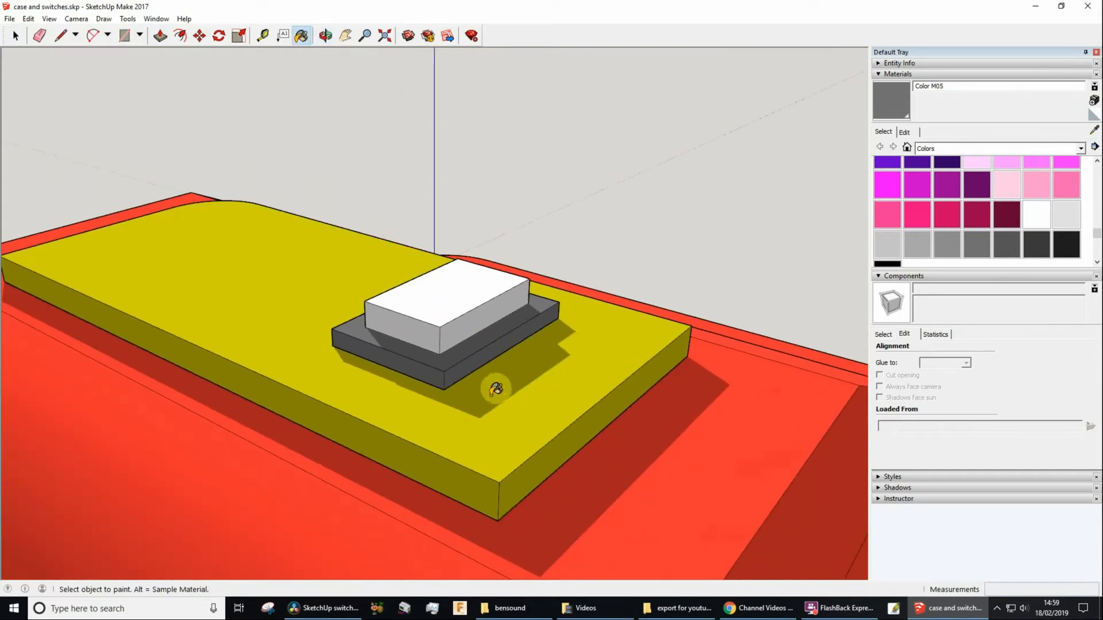
- Turn off the display of shadows in the model
left_click(49, 19)
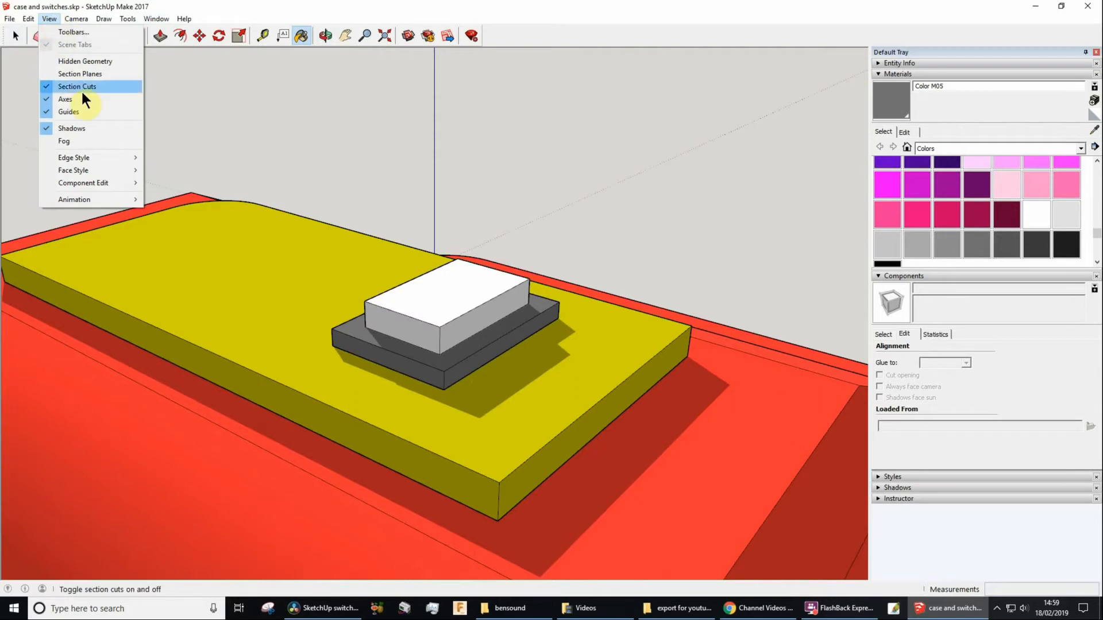
left_click(70, 126)
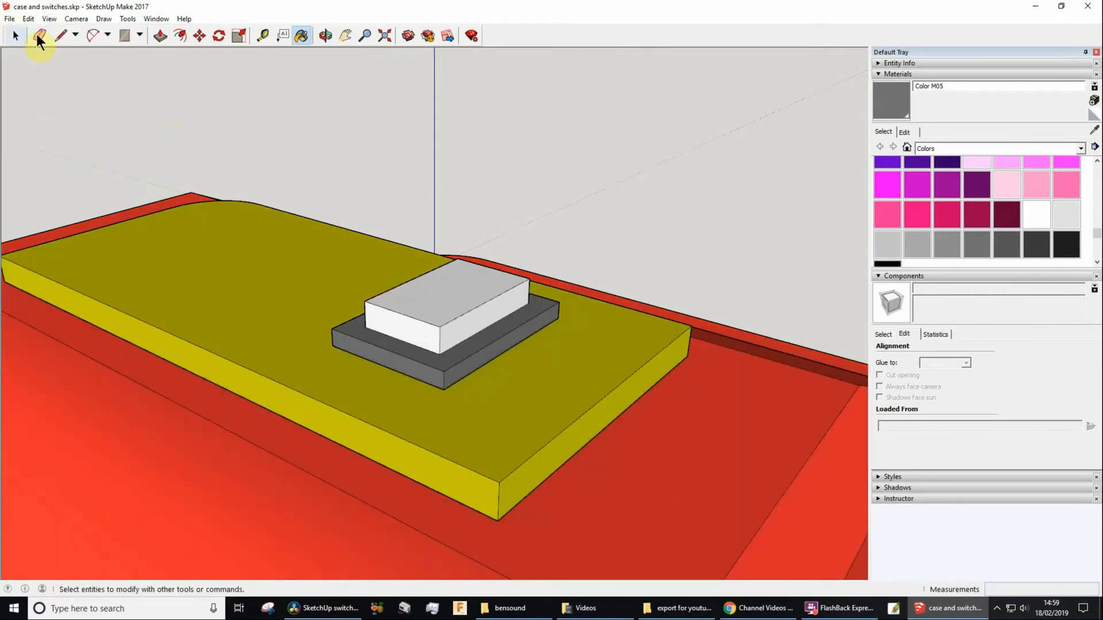
- Turn on the display of shadows in the model
left_click(49, 18)
left_click(70, 128)
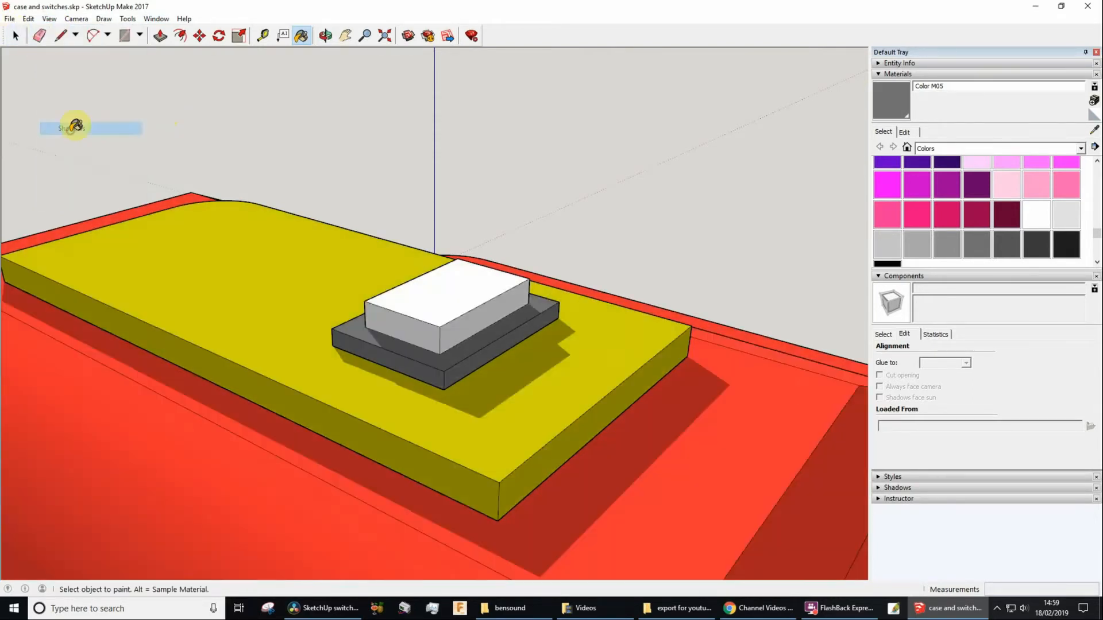
middle_click_drag(605, 230, 184, 251)
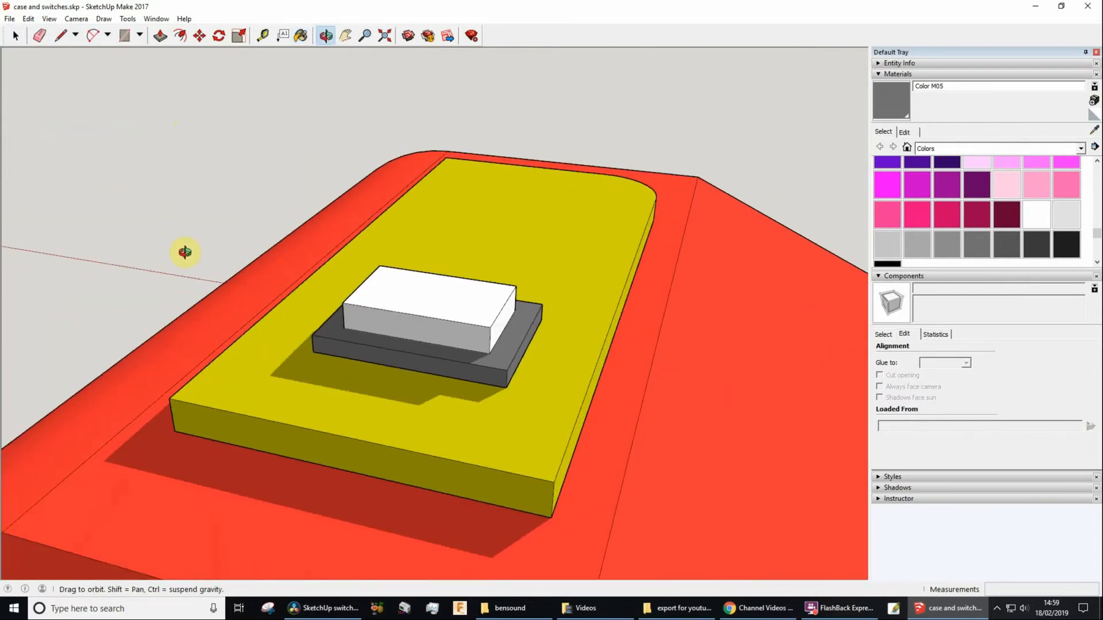
mouse_move(534, 313)
middle_mouse_down()
mouse_move(425, 248)
mouse_move(373, 239)
mouse_move(310, 350)
mouse_move(347, 344)
middle_mouse_up()
scroll(497, 192, "down", 5)
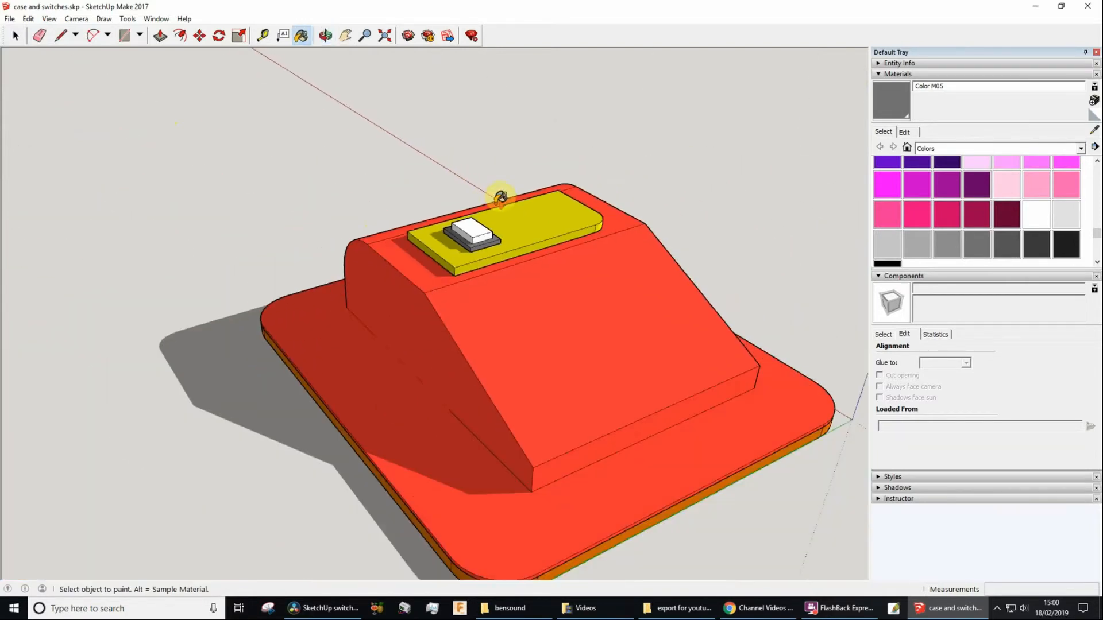
mouse_move(584, 271)
middle_mouse_down()
mouse_move(419, 283)
mouse_move(610, 292)
mouse_move(601, 279)
middle_mouse_up()
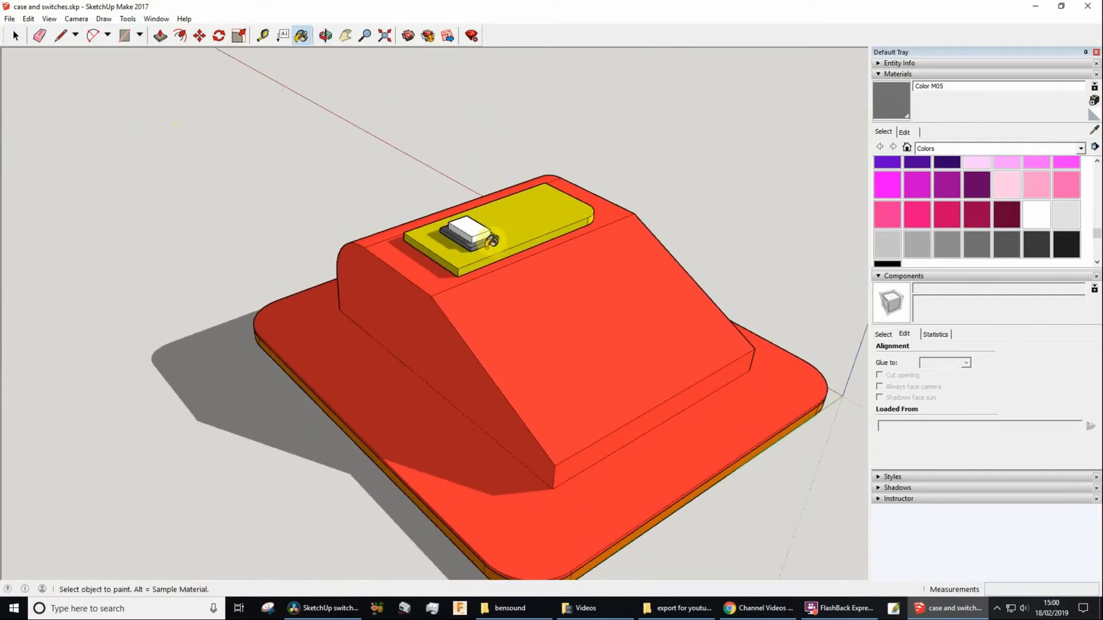
- Make the whole stepped switch a component named "white ptm", glued to horizontal surfaces and replacing the selected geometry
key("space")
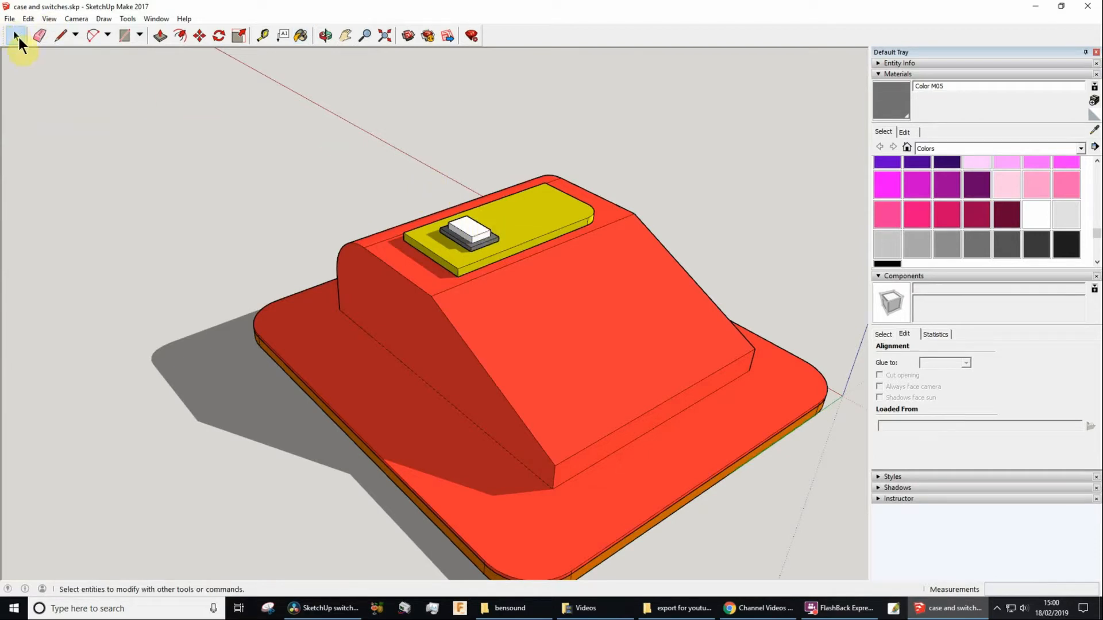
left_click(475, 229)
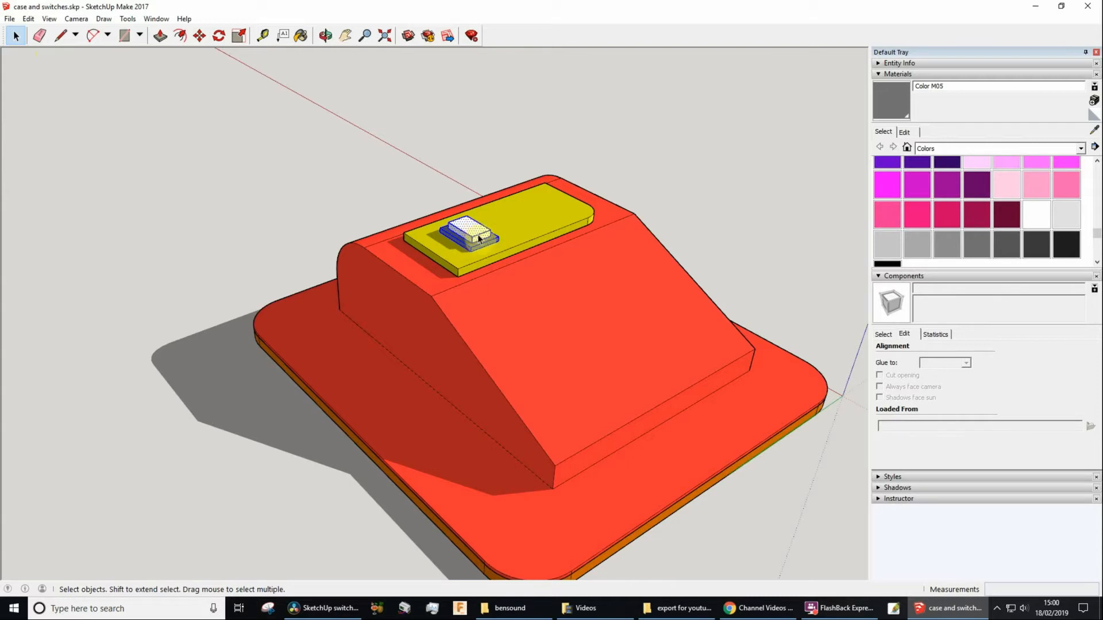
scroll(474, 231, "up", 4)
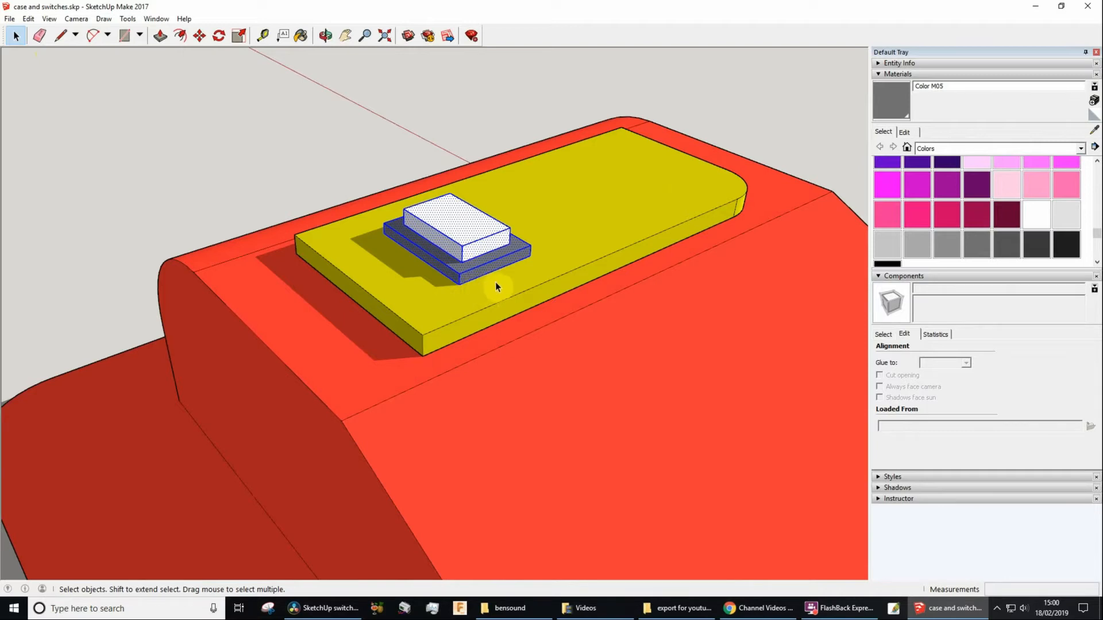
right_click(475, 225)
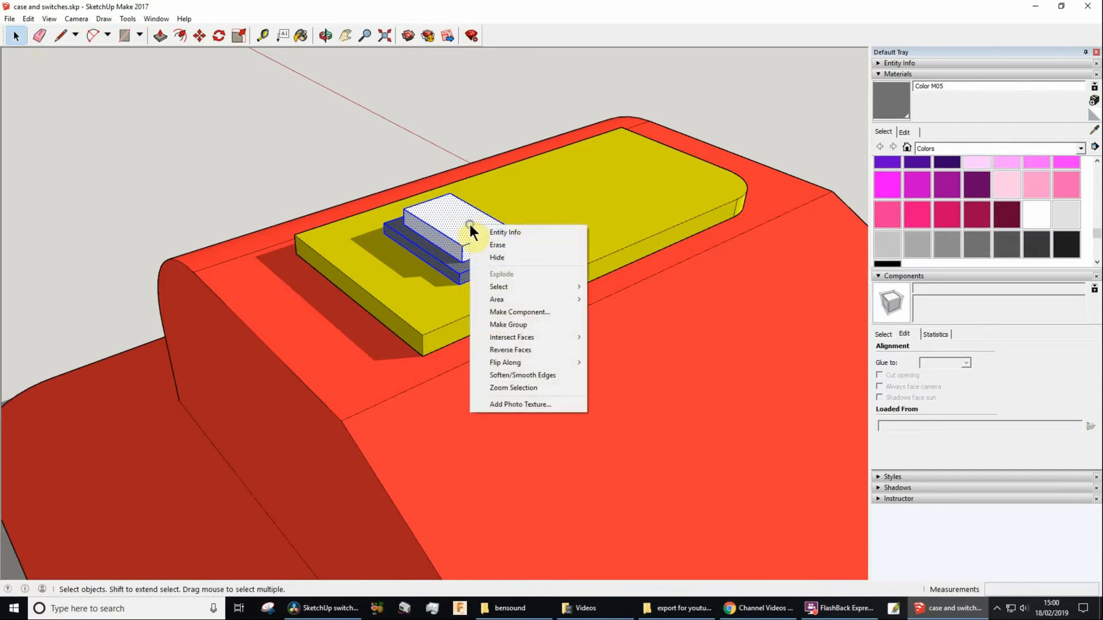
left_click(534, 313)
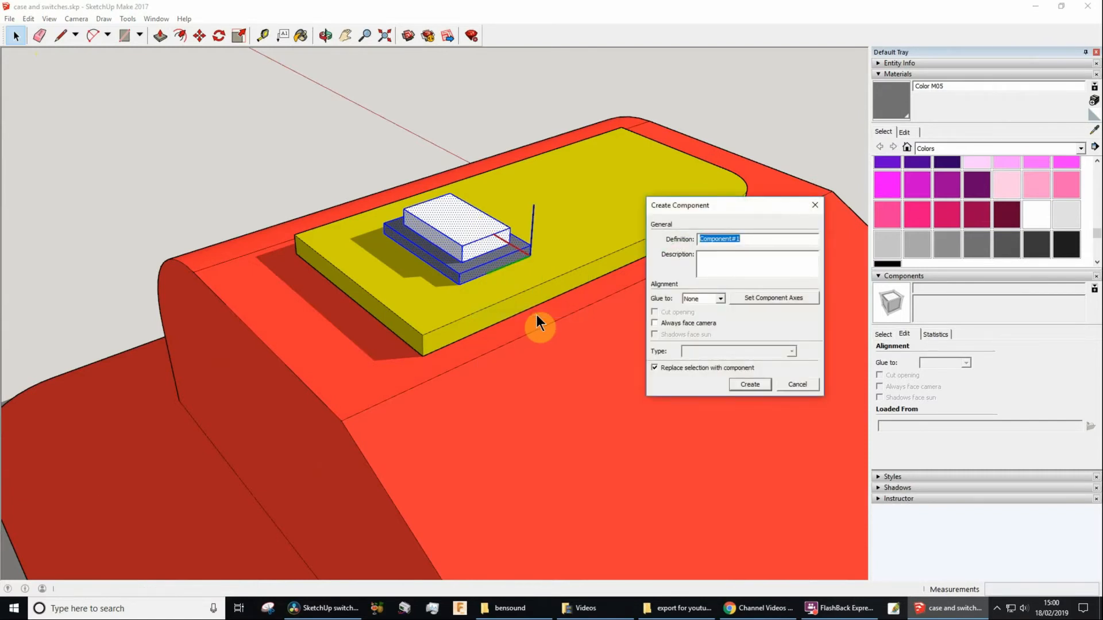
type("white ptm")
left_click(718, 298)
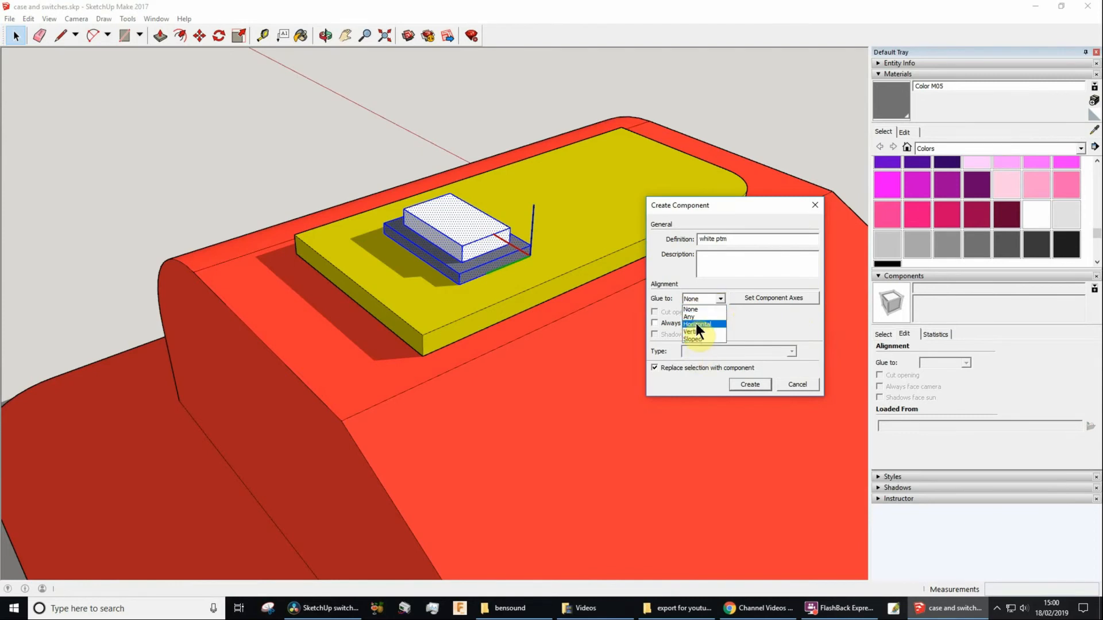
left_click(696, 325)
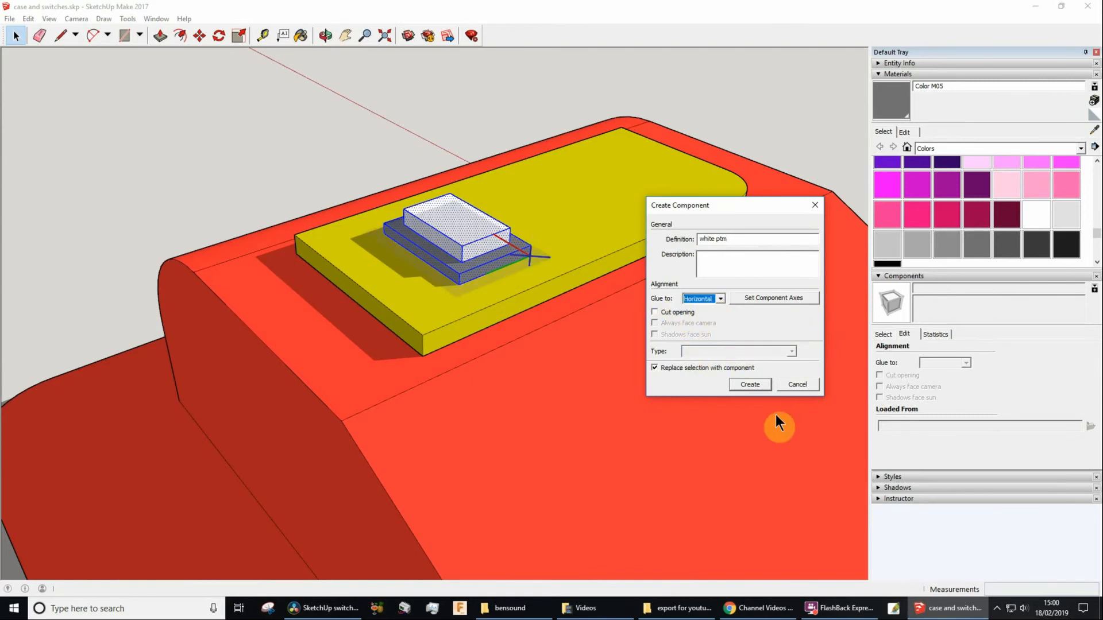
left_click(749, 384)
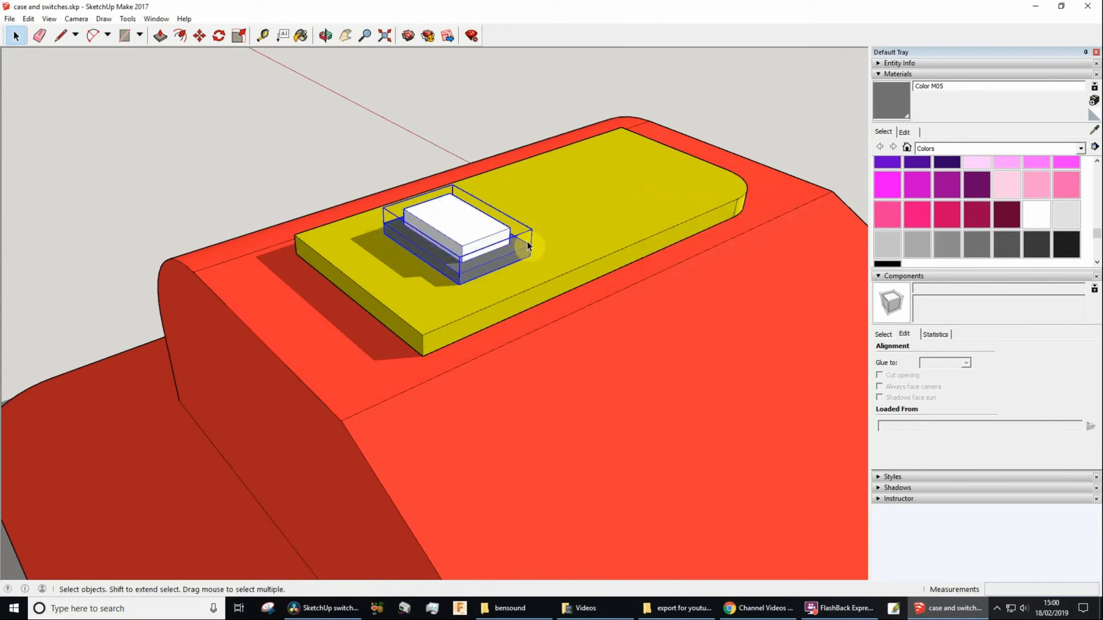
- Copy the switch component twice in a row along the yellow plate, placing the second copy about 20.9 mm beyond the first
key("m")
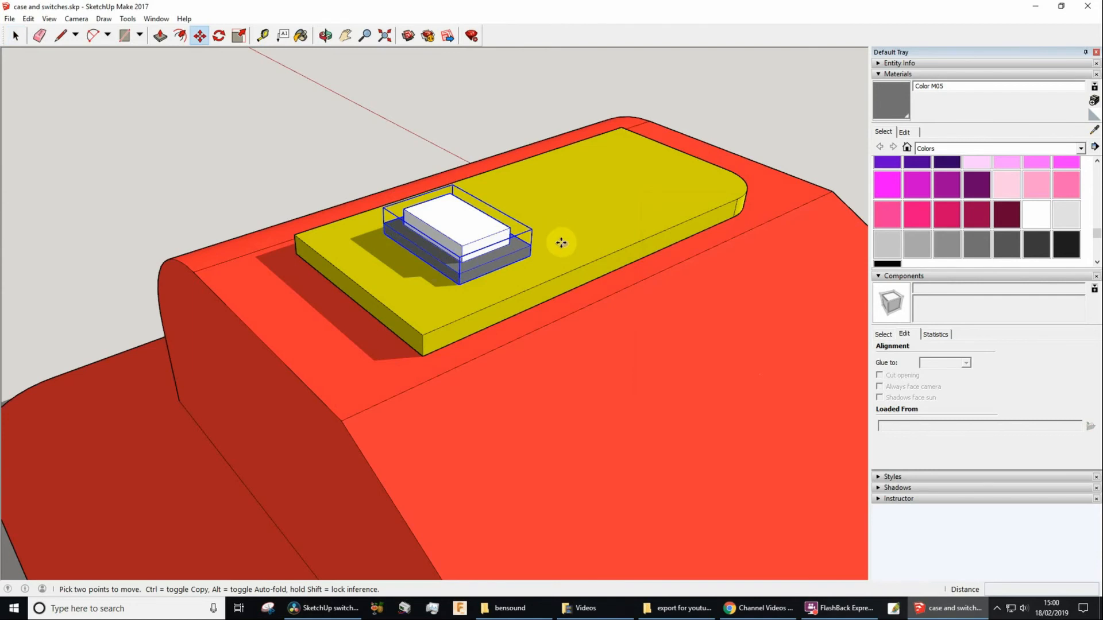
left_click(529, 256)
key("ctrl")
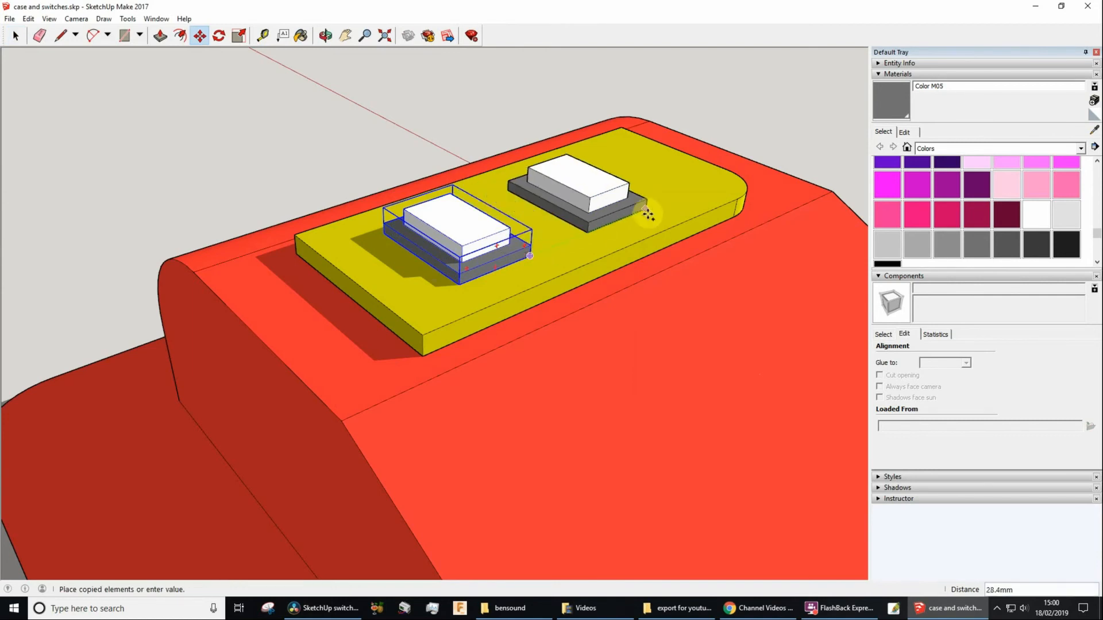
left_click(609, 228)
left_click(606, 226)
key("ctrl")
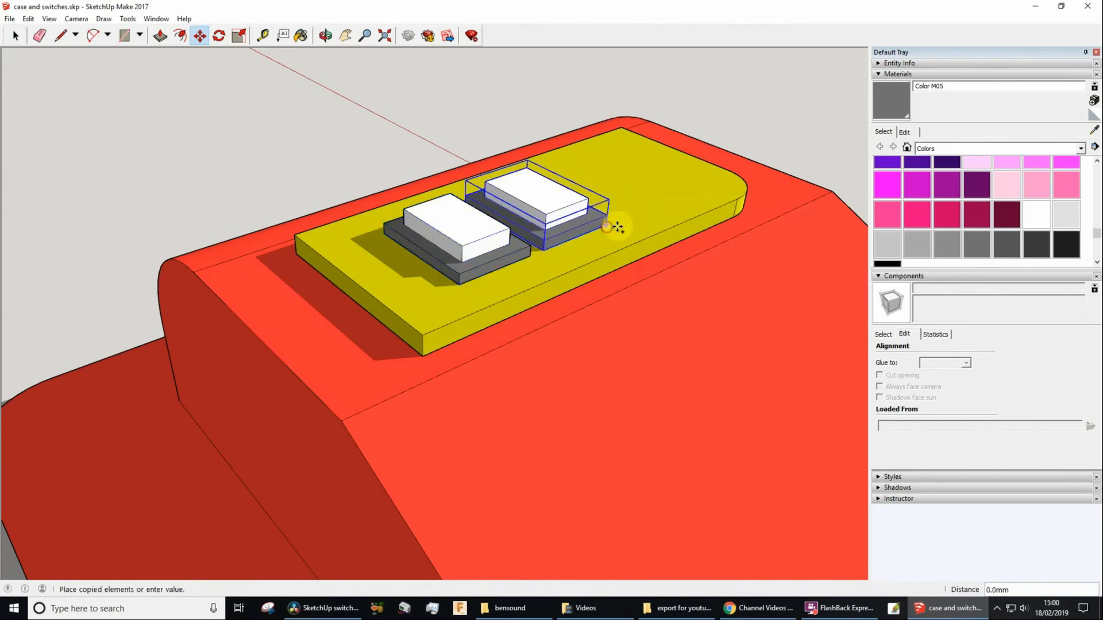
left_click(686, 205)
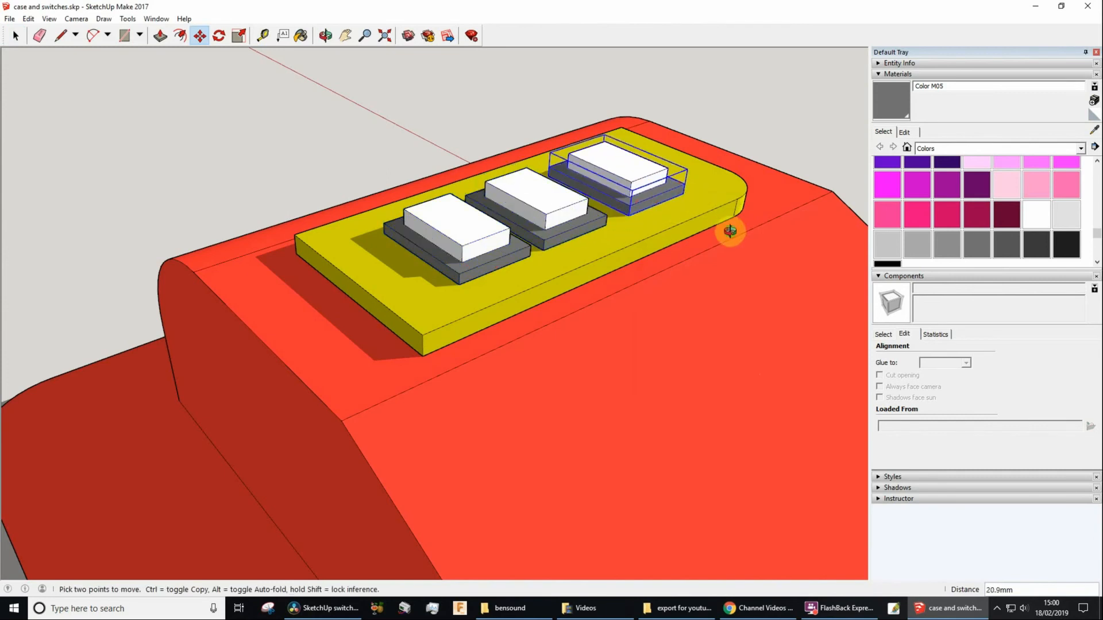
- Deselect the last switch copy and examine the row of three switches from both ends of the case
middle_click_drag(731, 230, 586, 214)
scroll(520, 246, "down", 4)
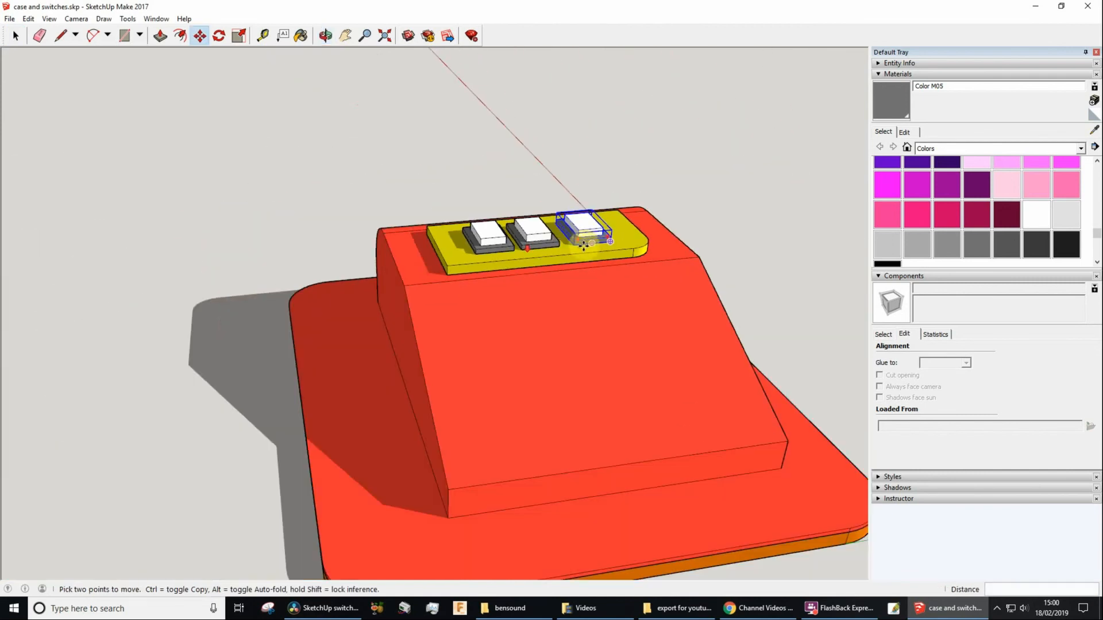
middle_click_drag(348, 245, 546, 305)
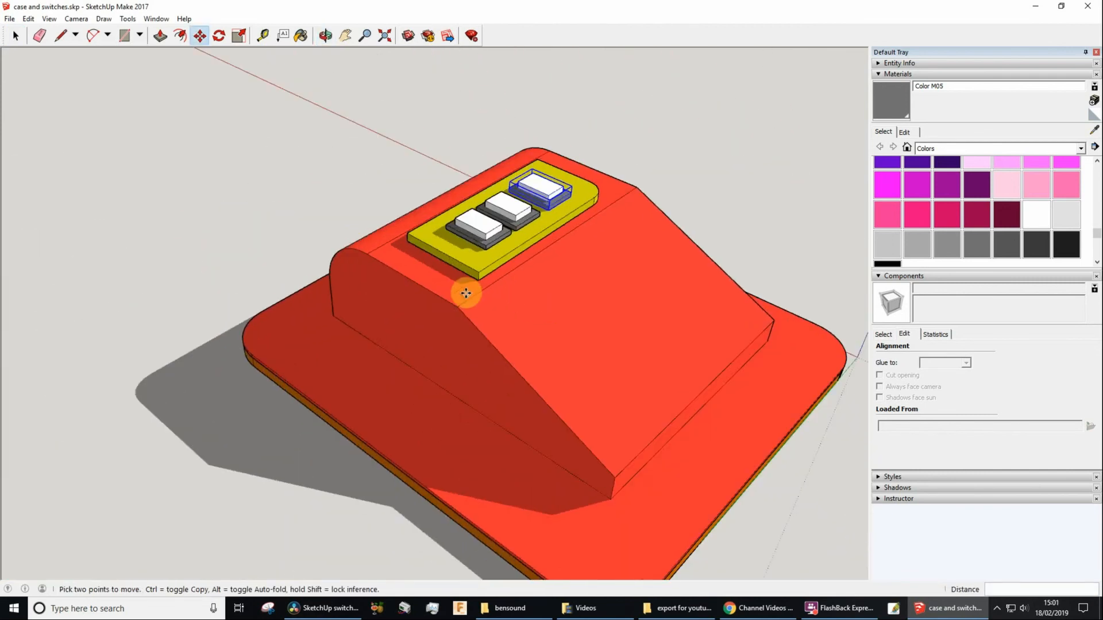
key("space")
left_click(299, 148)
middle_click_drag(636, 243, 136, 200)
scroll(290, 245, "up", 3)
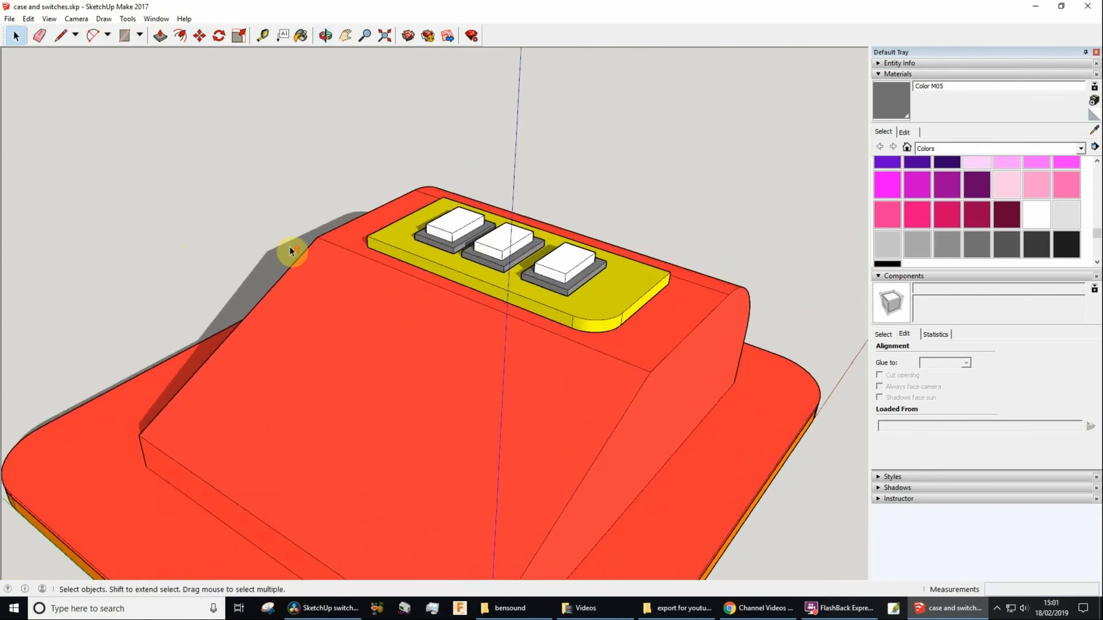